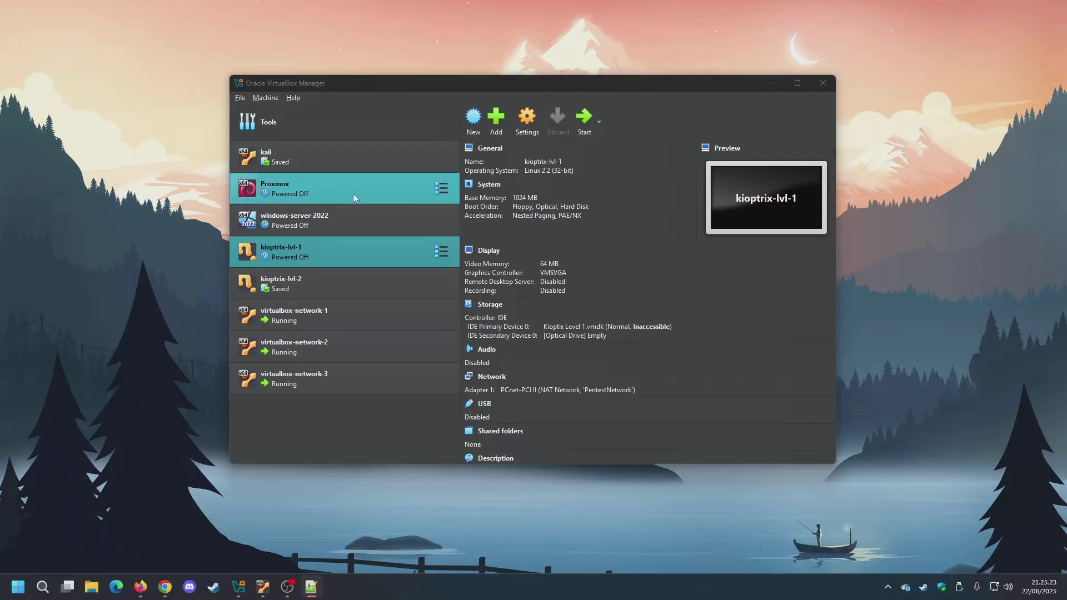
Open the kali machine's settings and bring up its network adapter configuration.
drag(639, 82, 640, 89)
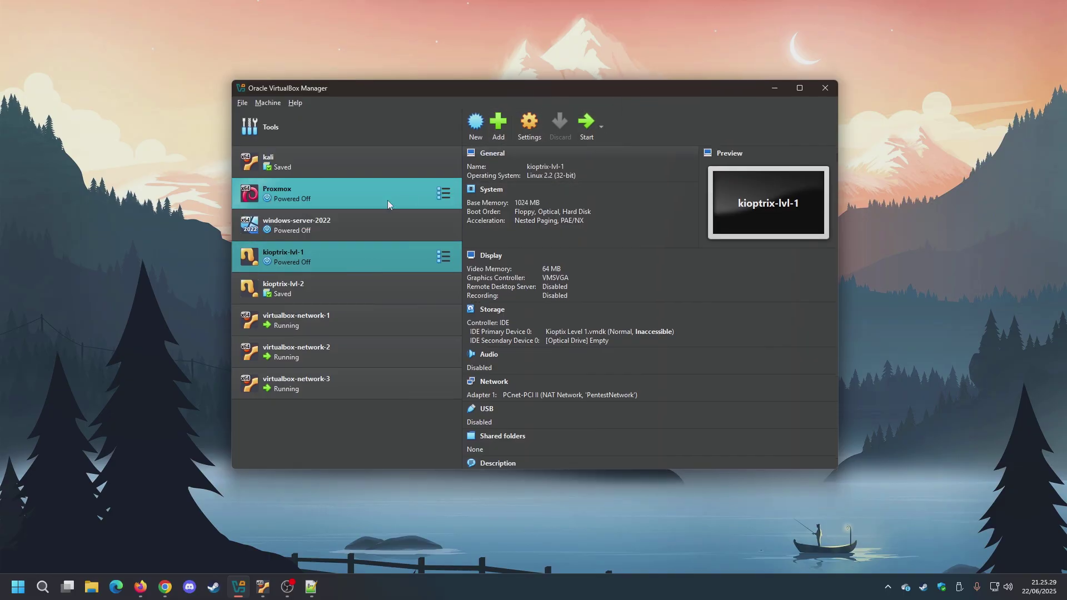
key(Up)
key(Up)
key(Up)
click(529, 125)
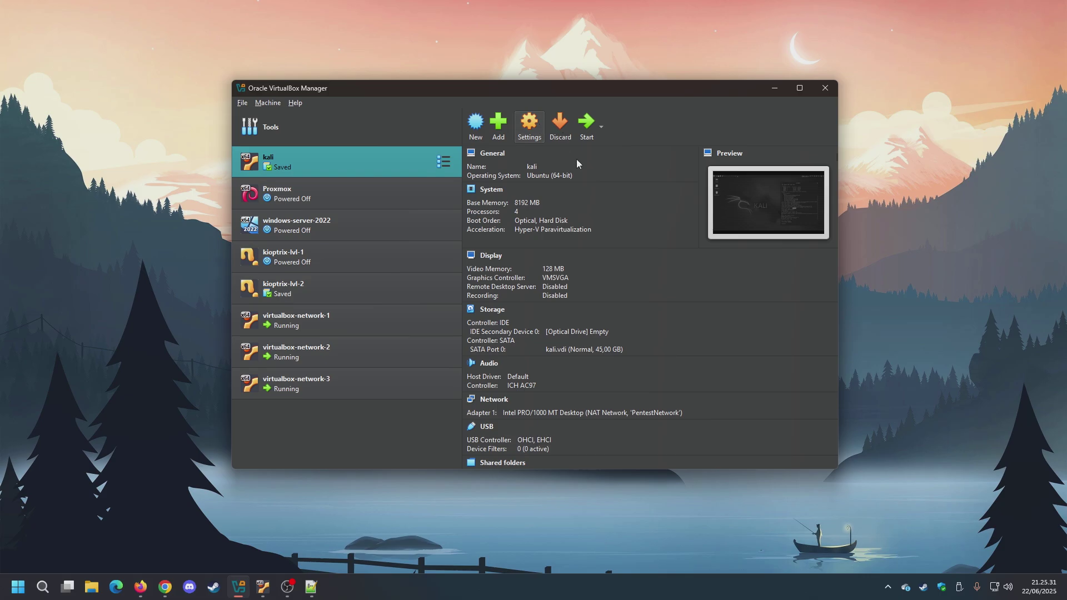
double_click(487, 149)
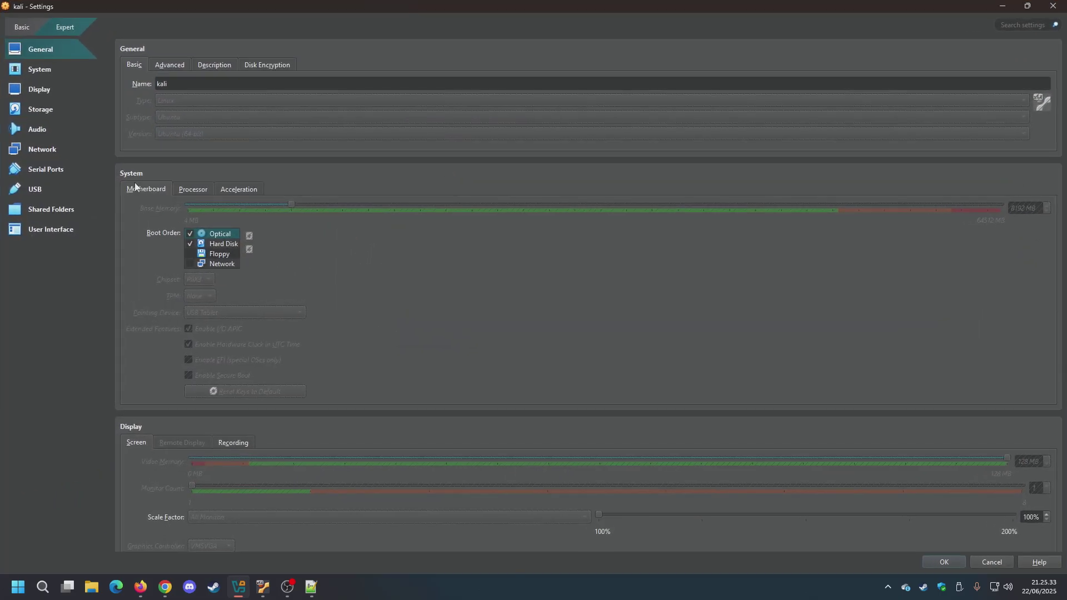
click(56, 152)
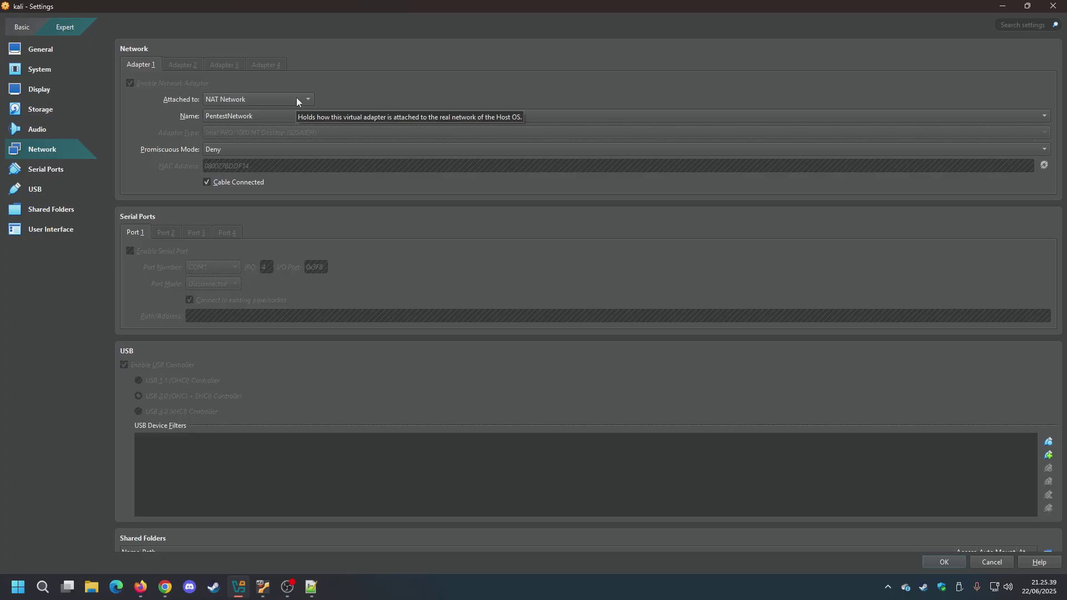
Try attaching kali's network Adapter 1 to NAT, and discard the settings changes.
click(295, 98)
click(276, 36)
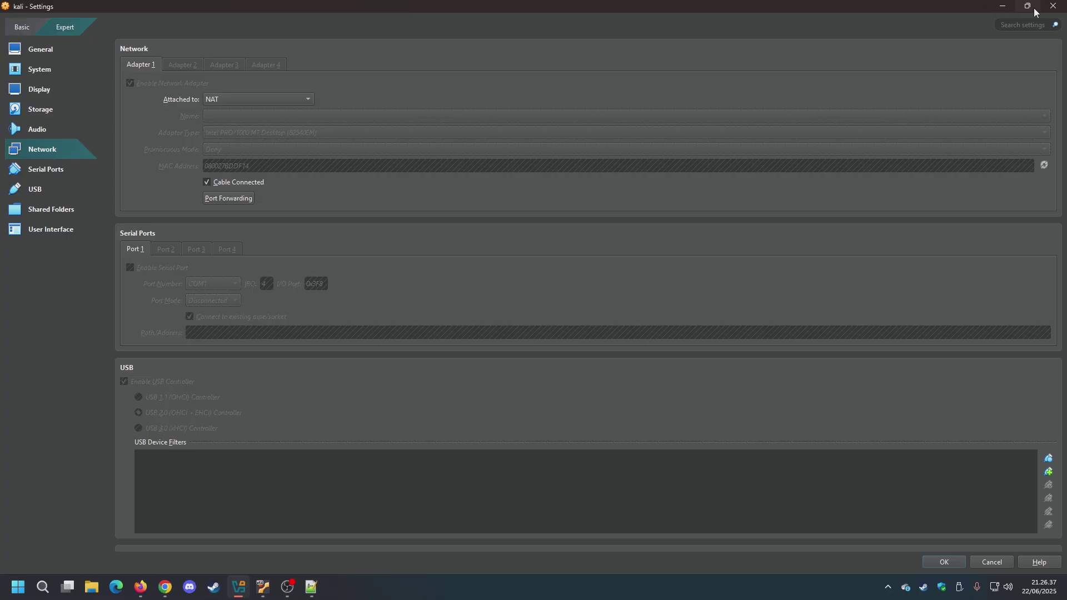
mouse_move(1035, 11)
click(1055, 7)
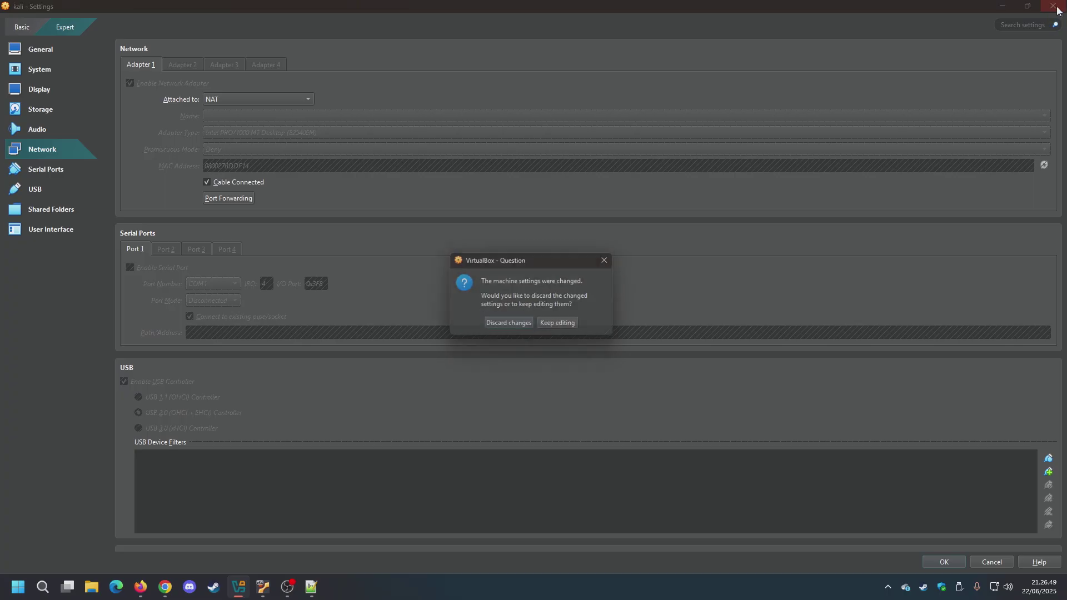
click(509, 326)
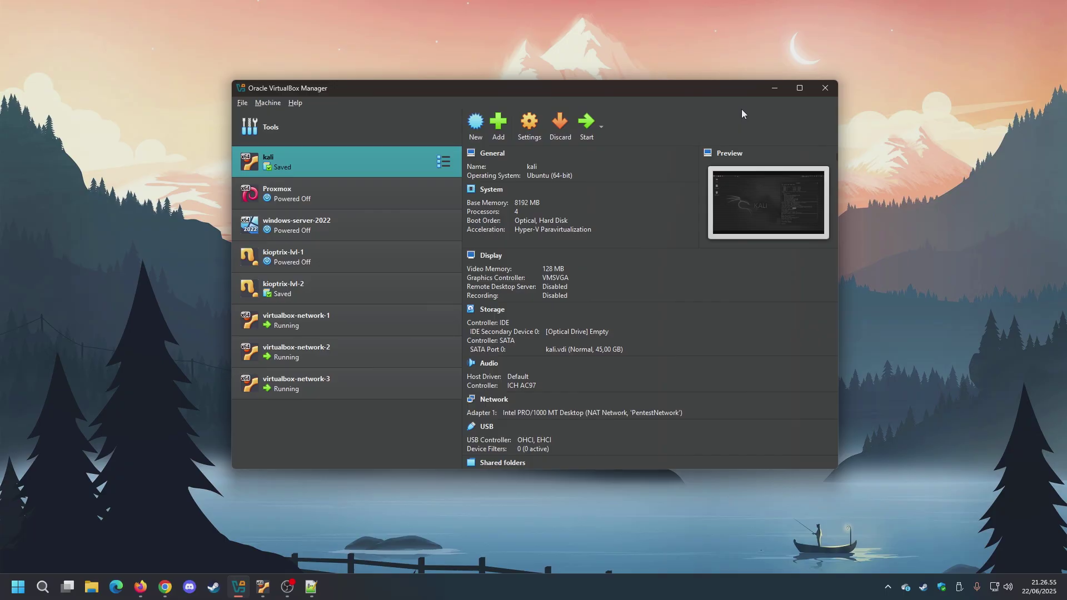
Minimize the VirtualBox Manager, switch to the virtualbox-network-1 machine and unlock its session with the account password.
click(774, 89)
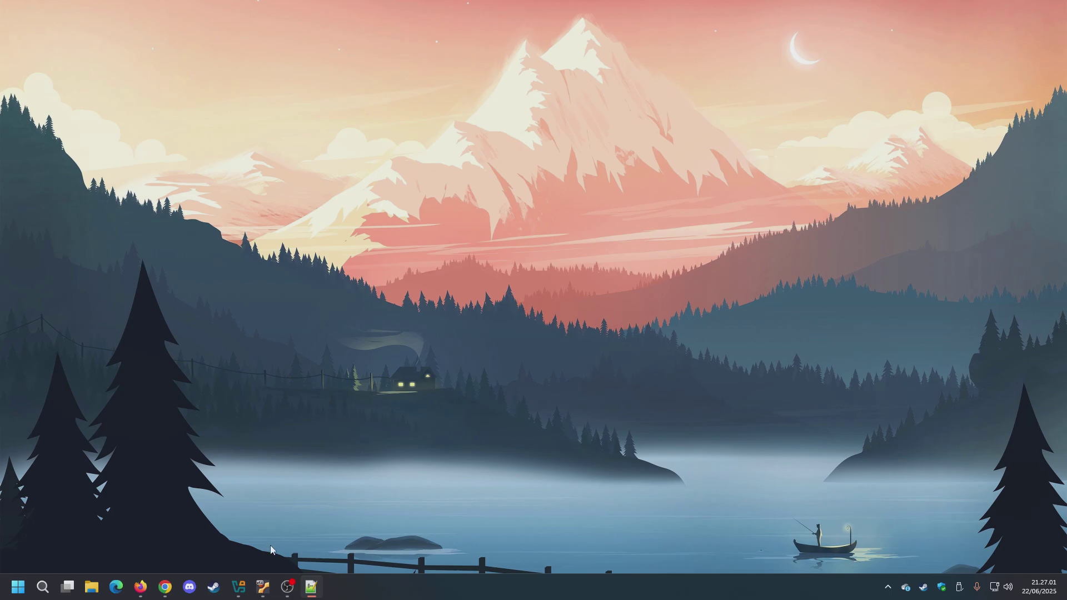
mouse_move(262, 587)
click(172, 531)
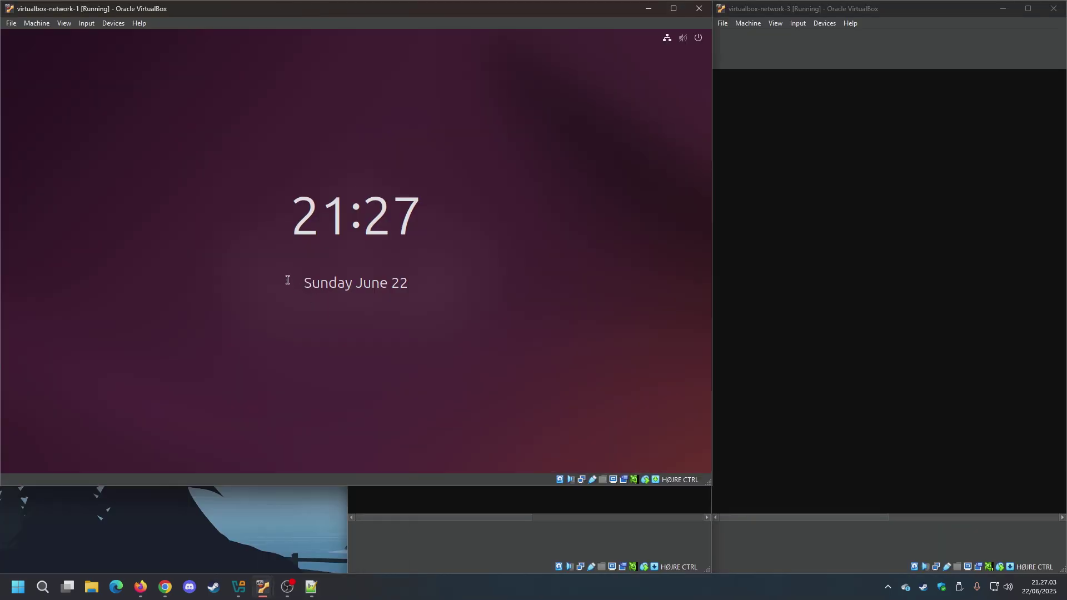
click(461, 121)
text(••••••••)
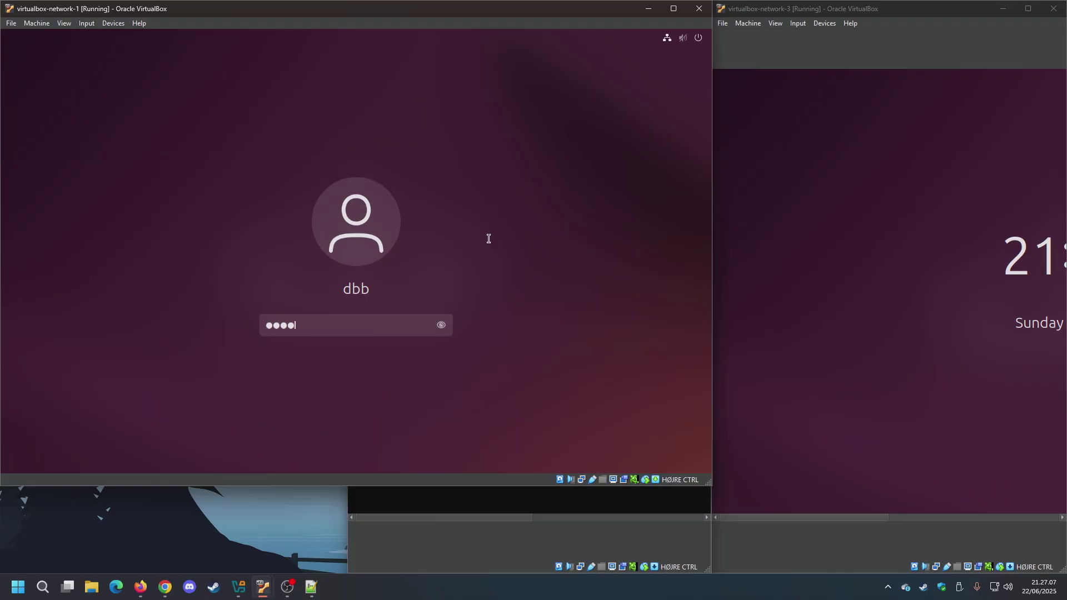
key(Return)
Switch to the virtualbox-network-2 machine and unlock its session with the account password.
click(469, 501)
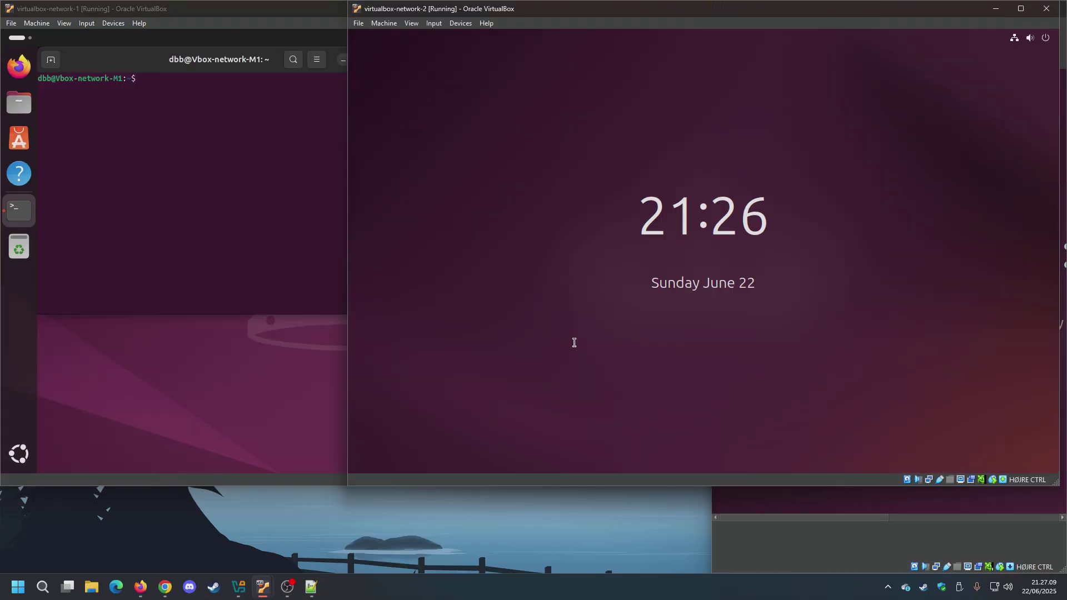
click(573, 341)
text(••••••••)
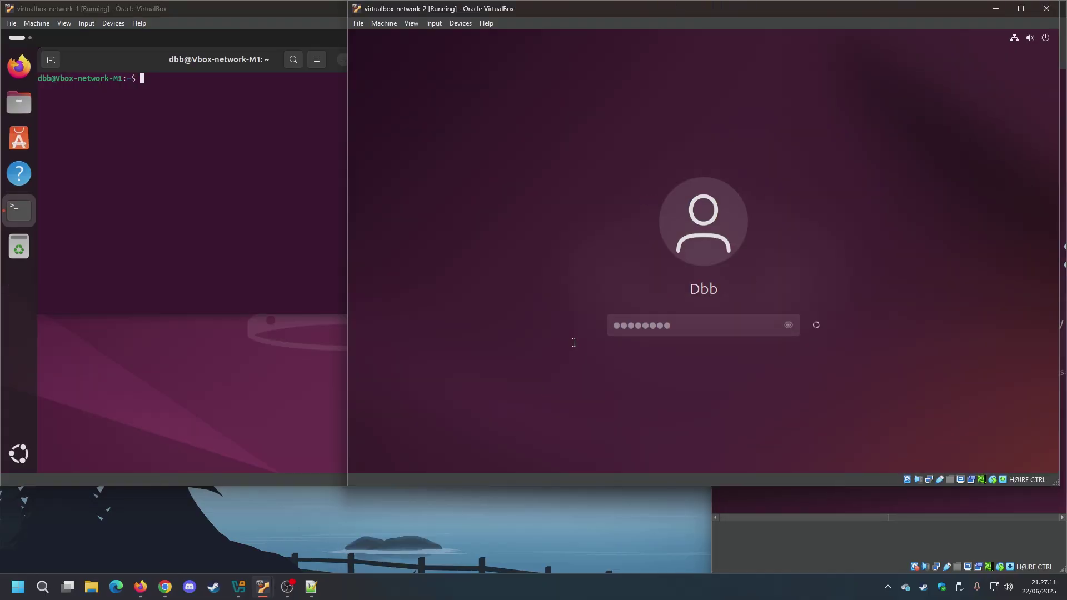
key(Return)
Switch to the virtualbox-network-3 machine and log in with the account password.
click(762, 505)
text(••••••••)
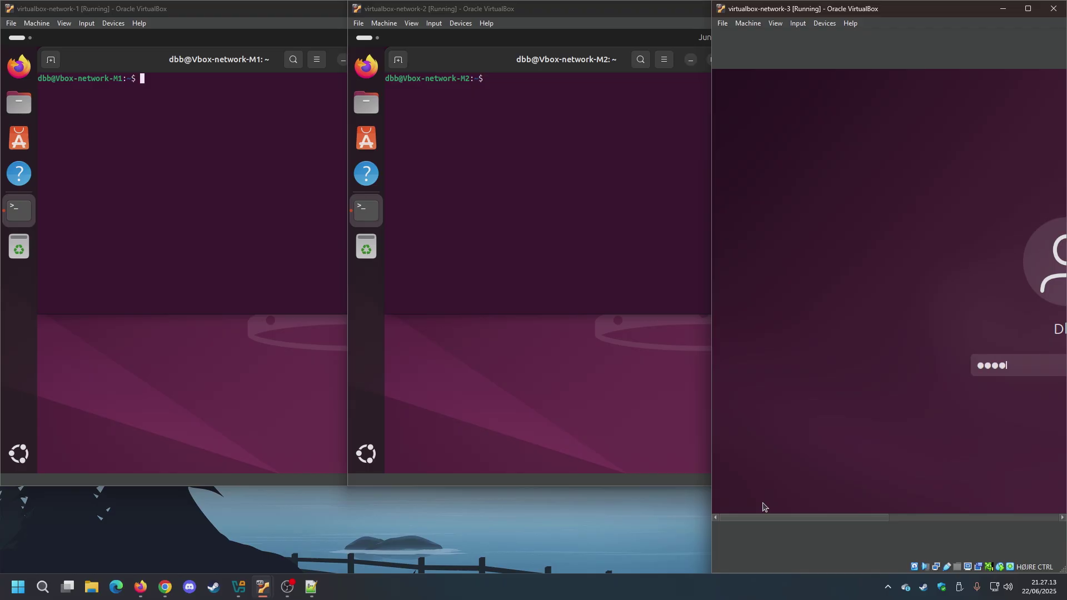
key(Return)
text(••••••••)
key(Return)
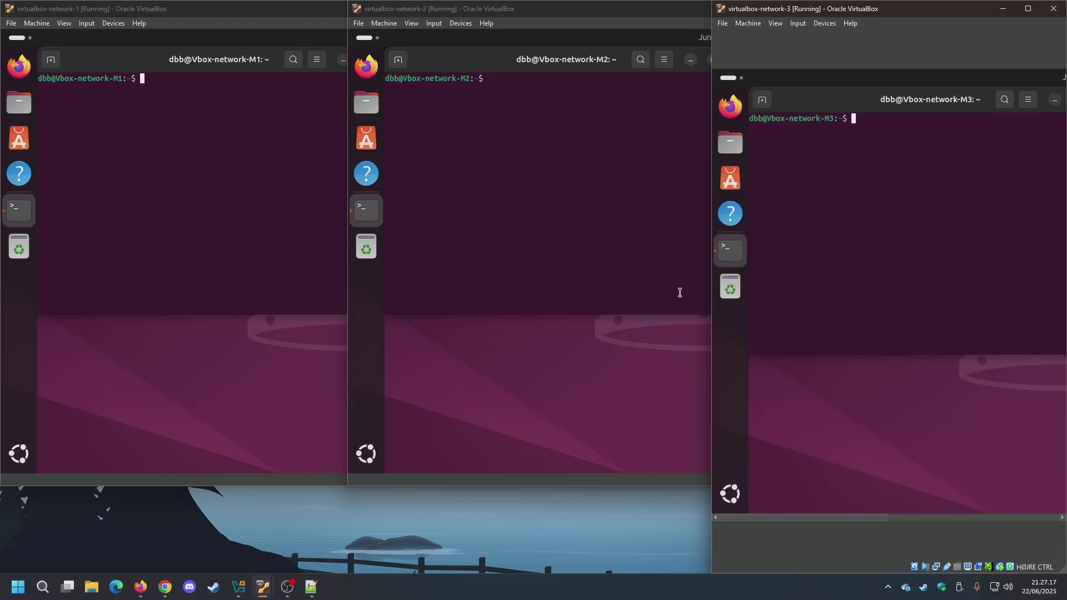
Arrange the virtualbox-network-1, virtualbox-network-2 and virtualbox-network-3 windows side by side in equal thirds of the desktop.
click(261, 333)
drag(681, 11, 630, 26)
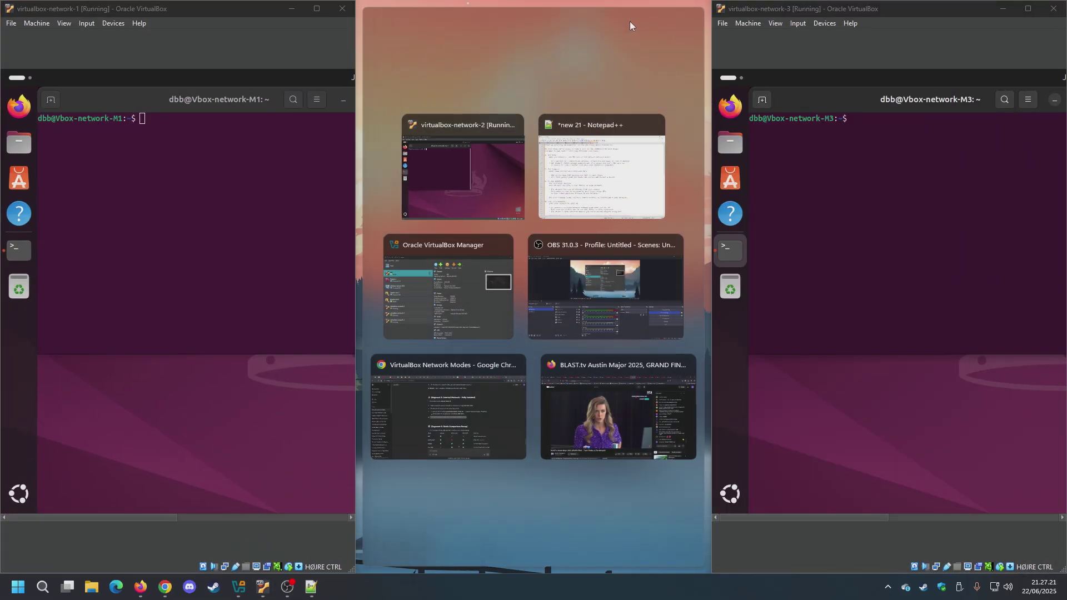
click(487, 168)
click(248, 219)
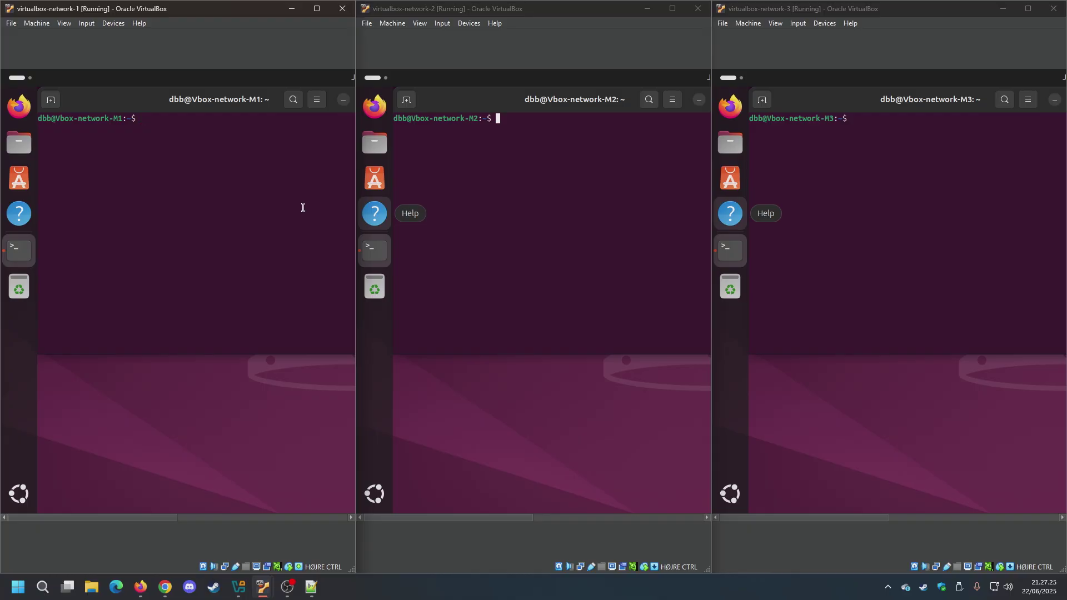
click(595, 198)
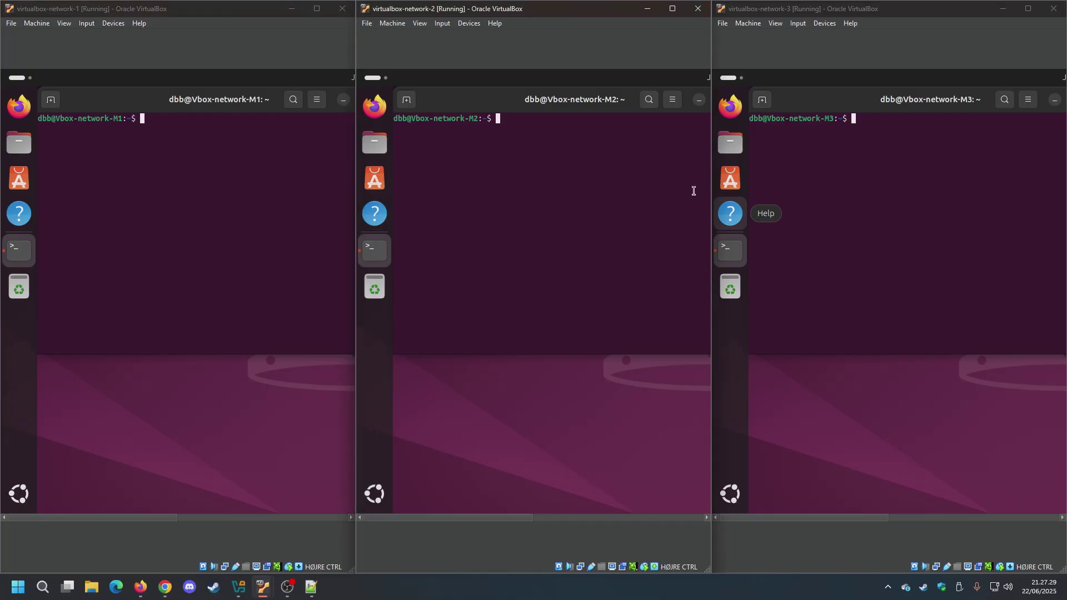
click(262, 212)
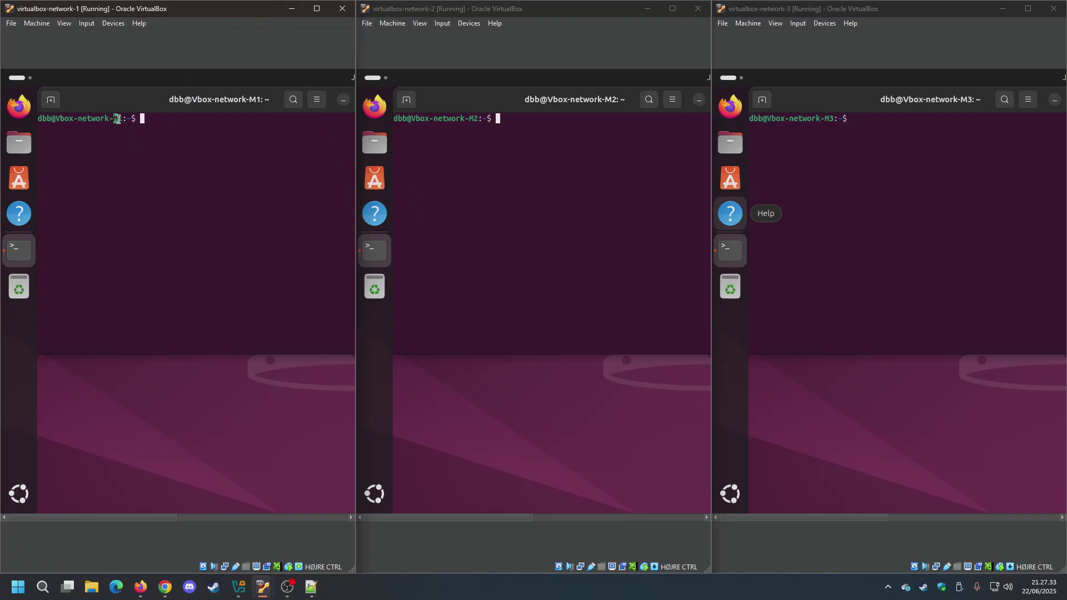
triple_click(80, 126)
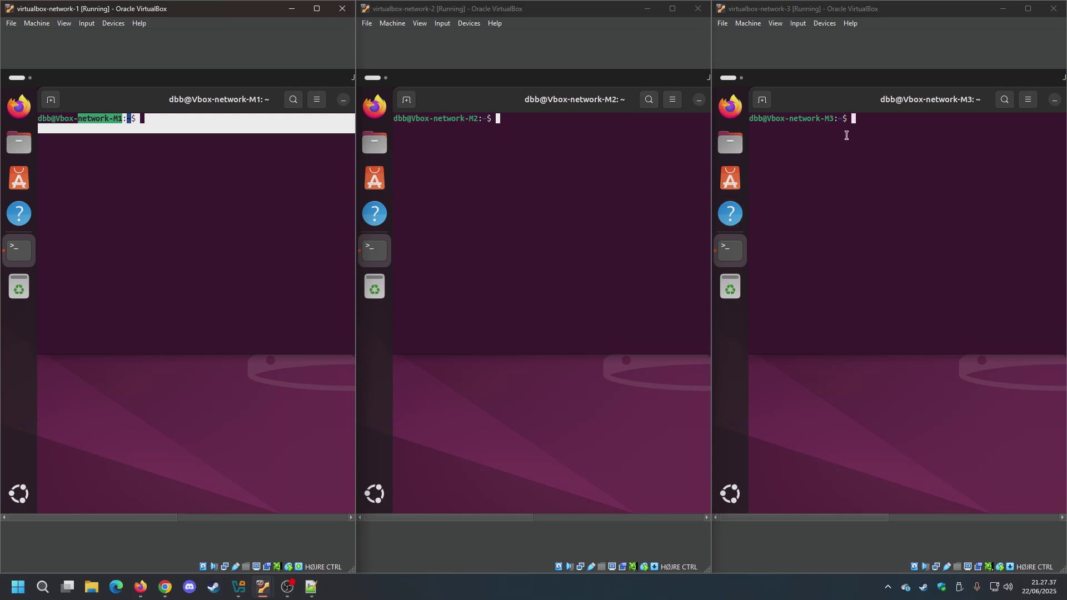
click(826, 169)
Run ip a in the terminals of virtualbox-network-1 and virtualbox-network-2 to list their network interfaces.
click(283, 232)
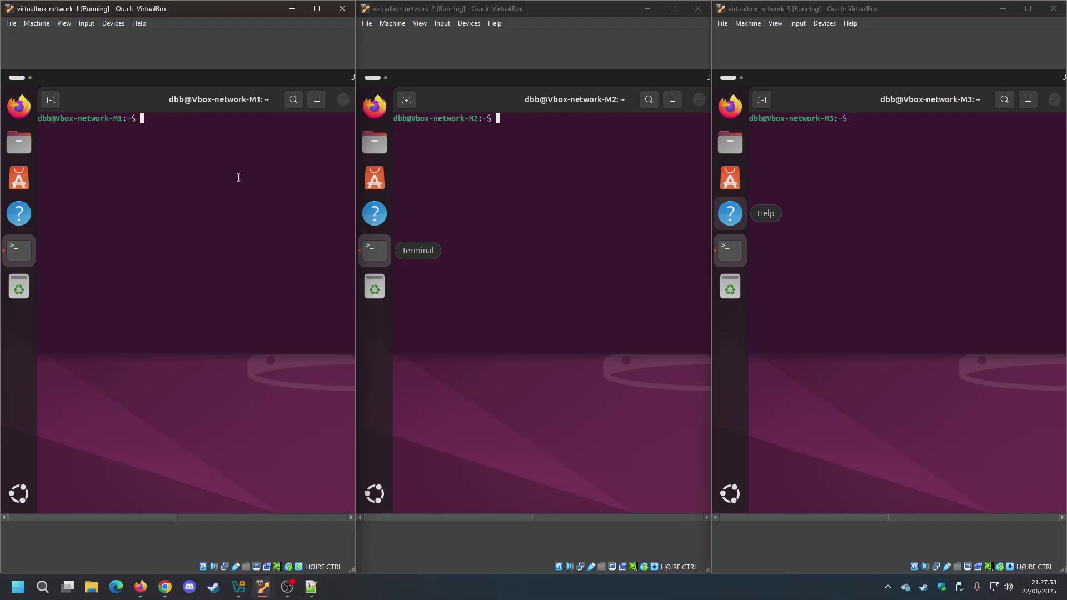
text(ip a)
key(Return)
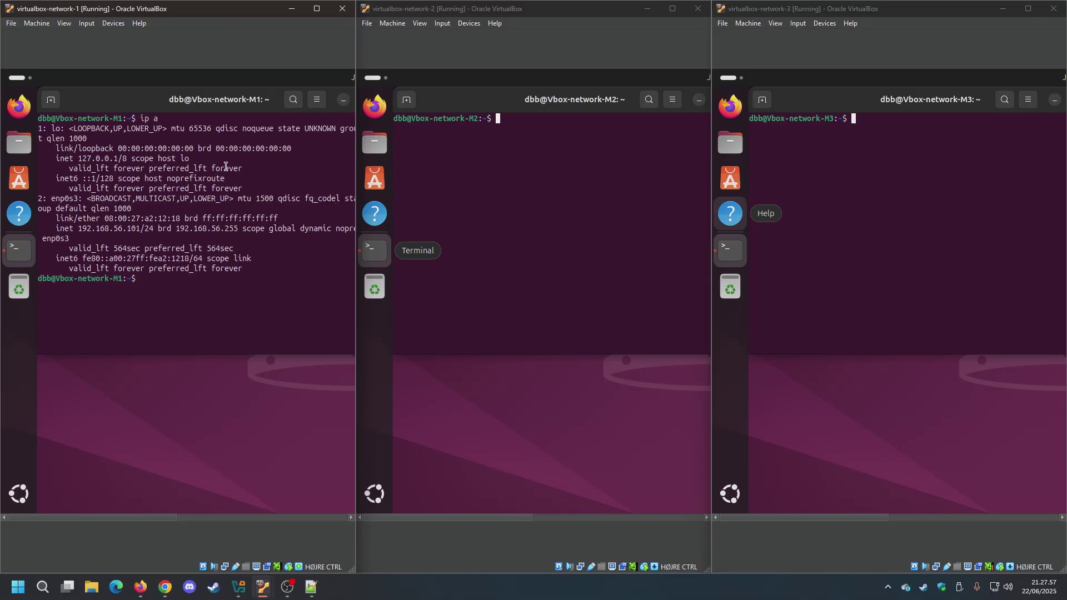
click(469, 184)
text(ip a)
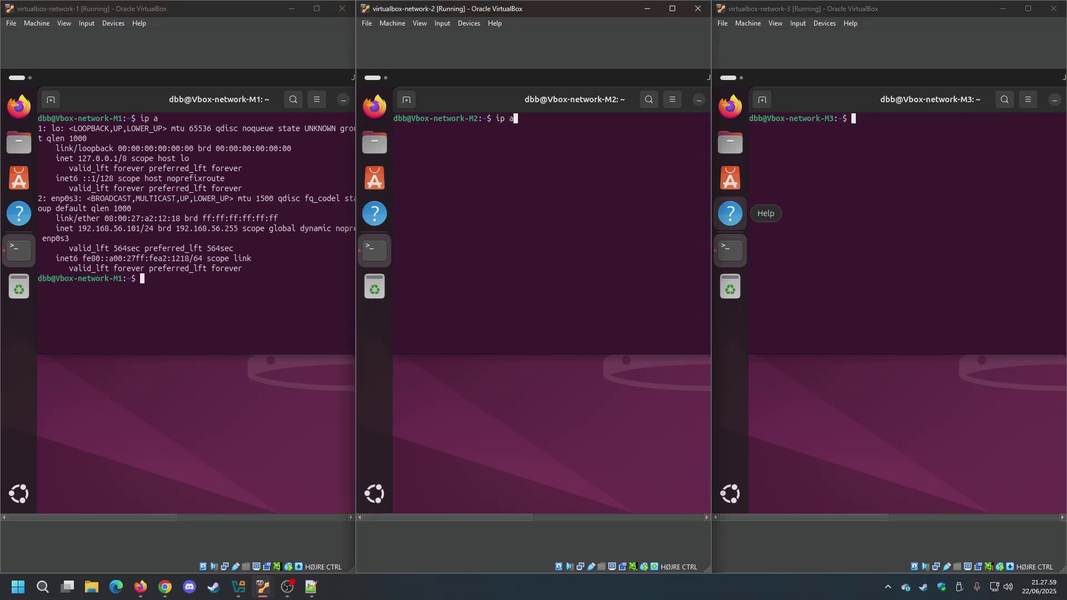
key(Return)
Run ip a in the terminal of virtualbox-network-3 to list its network interfaces.
click(744, 161)
text(ipå)
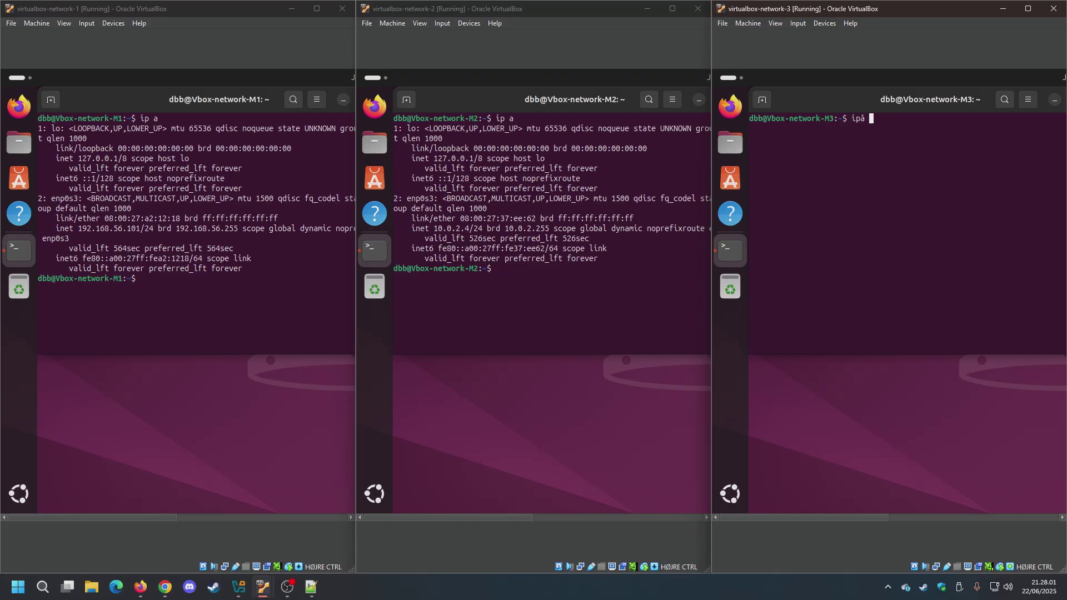
key(BackSpace)
key(BackSpace)
text(a)
key(Return)
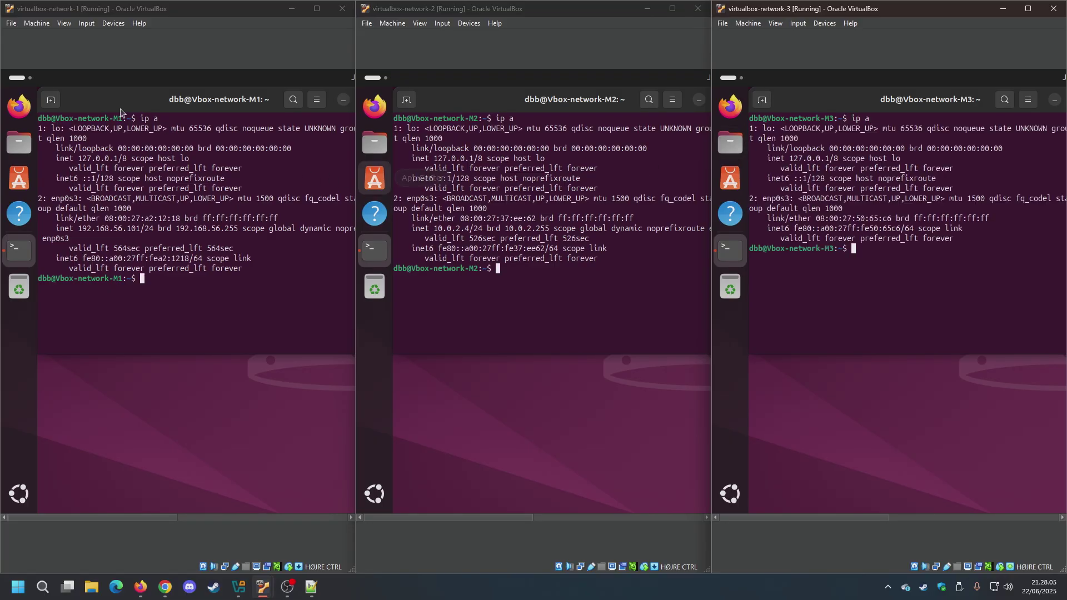
Examine the enp0s3 interface's IPv4 address in each machine's ip a output, comparing the three machines.
drag(78, 118, 140, 118)
click(171, 291)
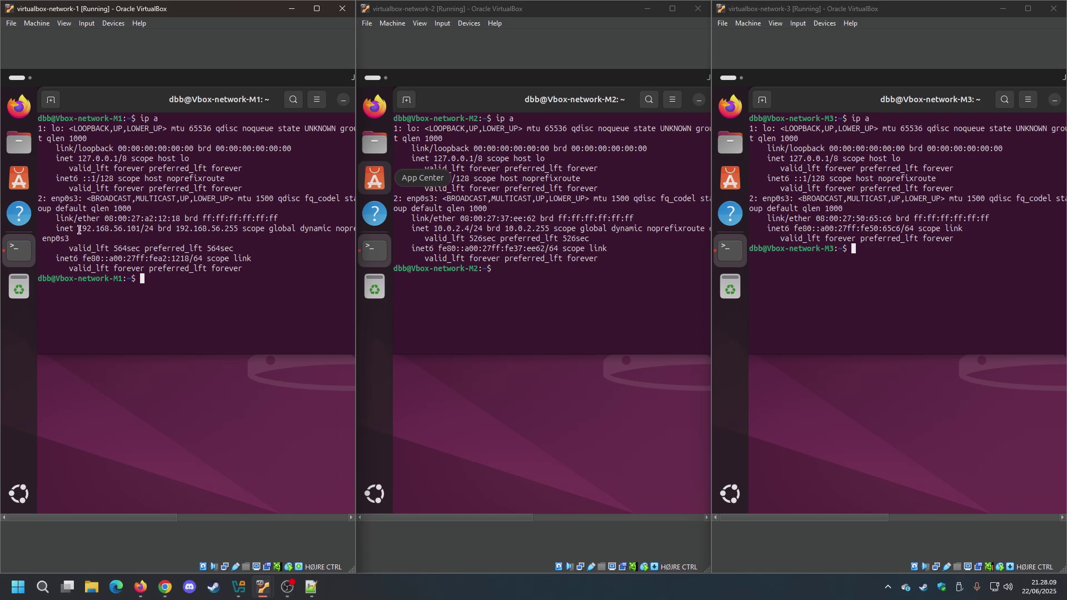
drag(78, 229, 141, 228)
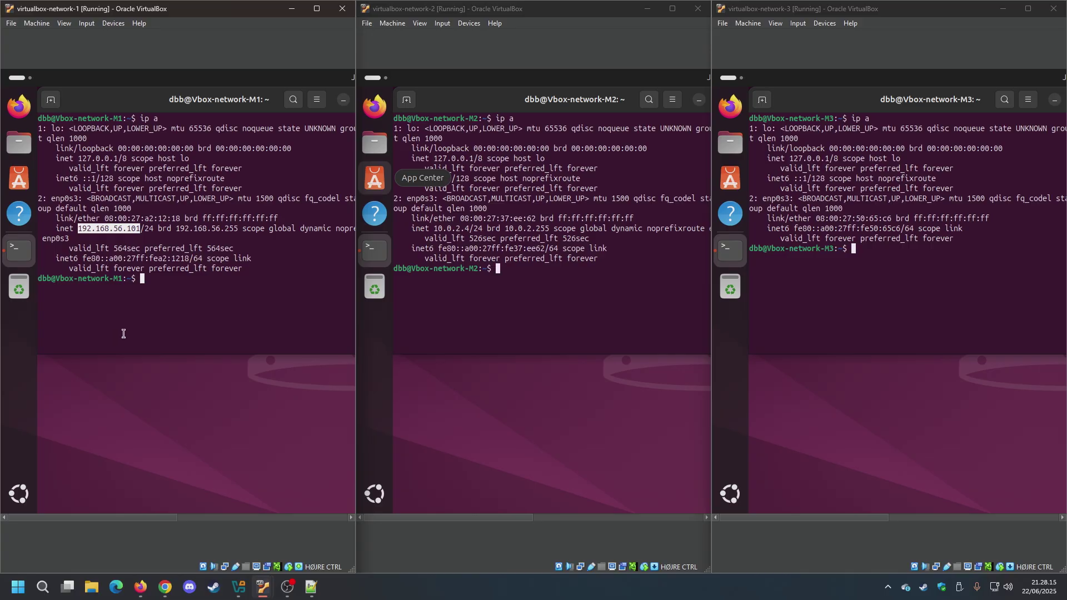
click(235, 303)
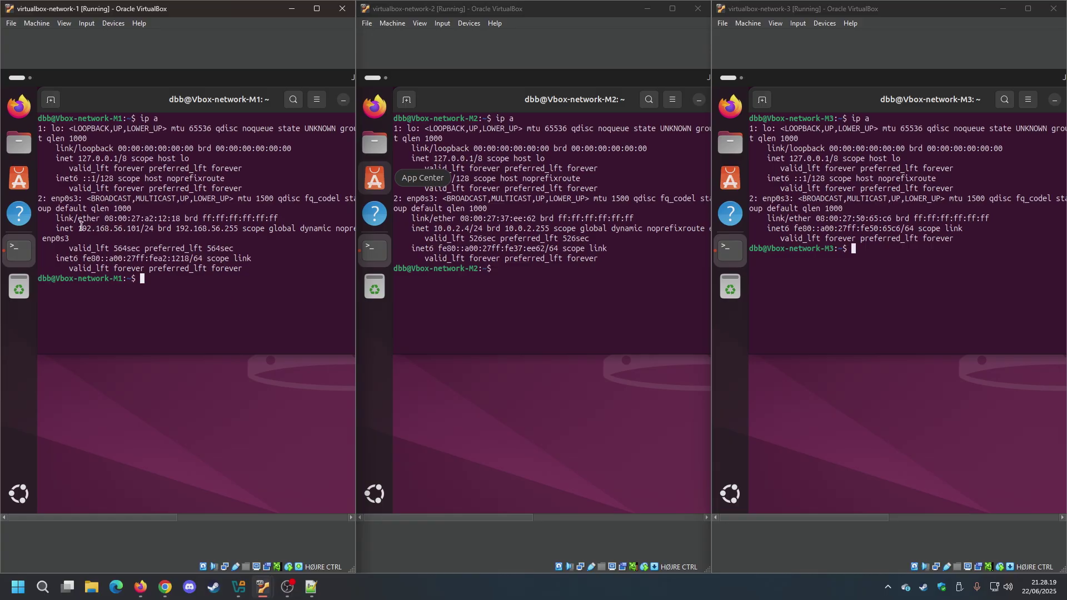
drag(81, 228, 136, 229)
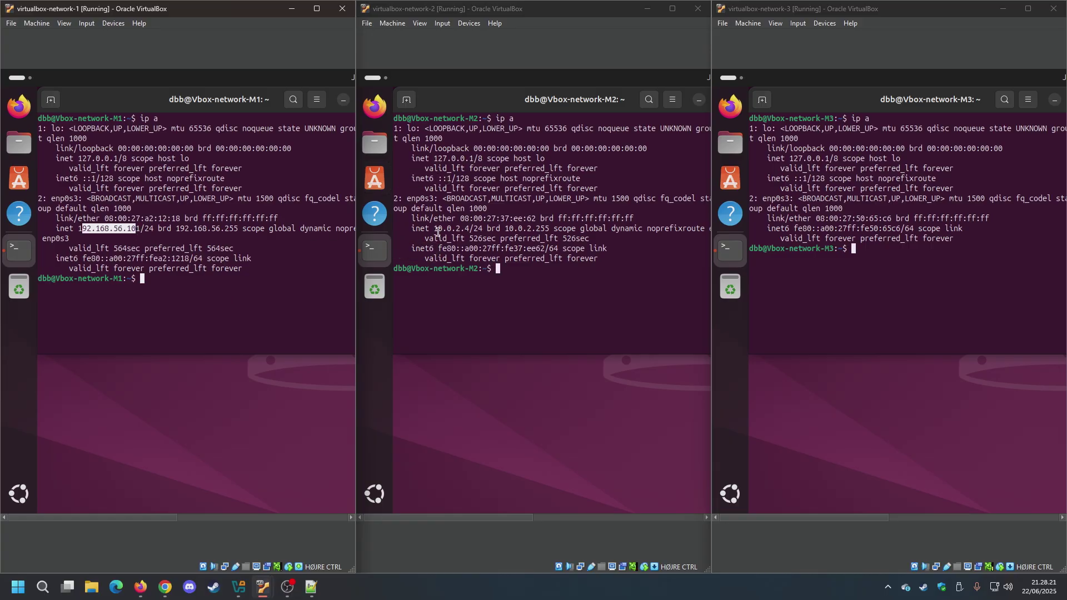
drag(434, 229, 470, 229)
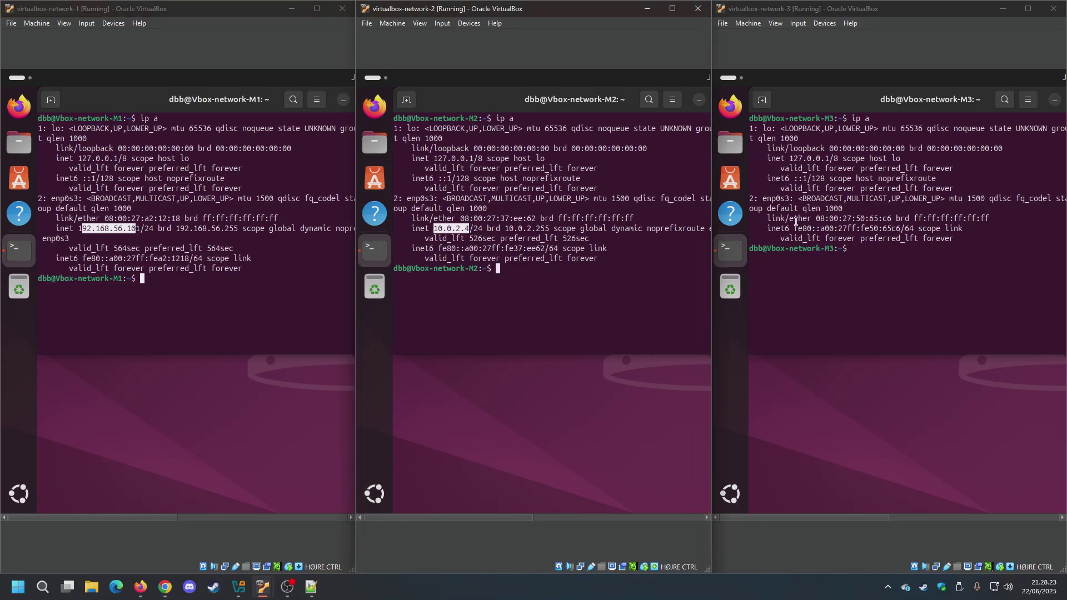
click(865, 251)
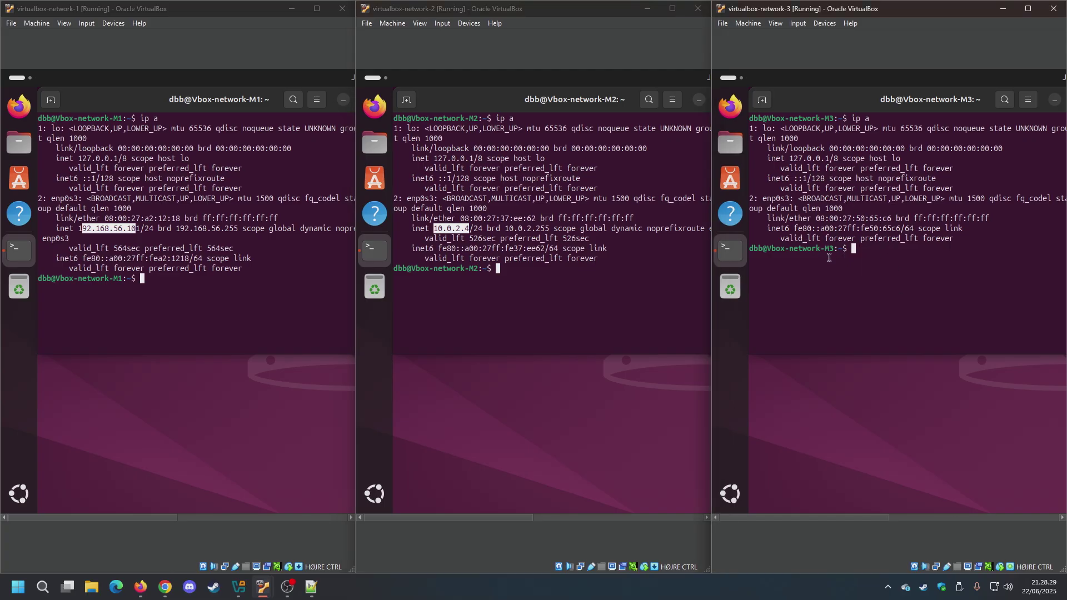
Turn on the wired network connection in virtualbox-network-3 and fit its window back beside the other two machines.
click(1028, 9)
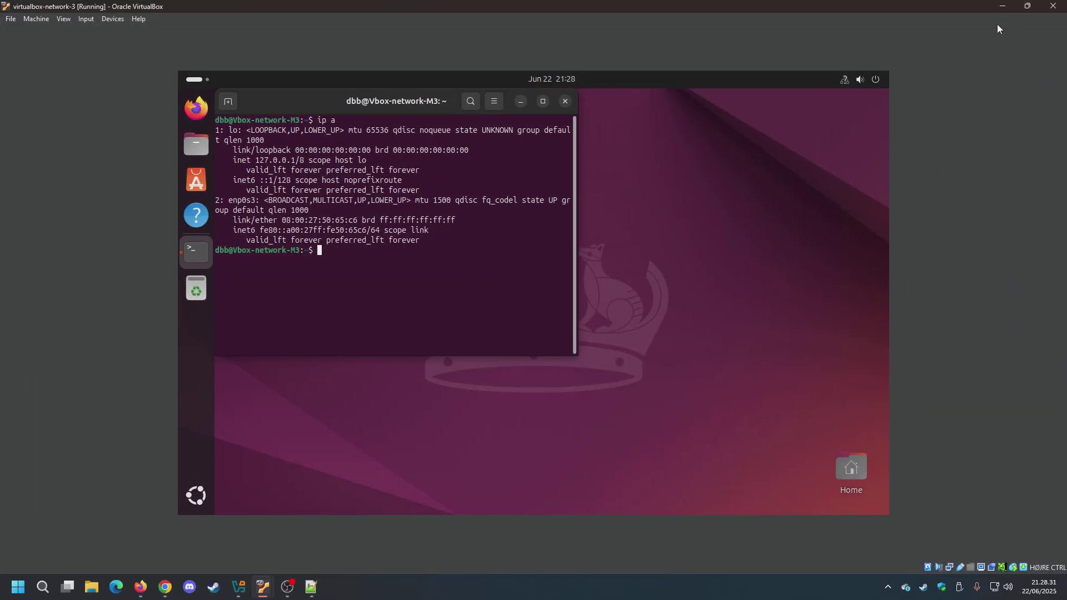
click(852, 79)
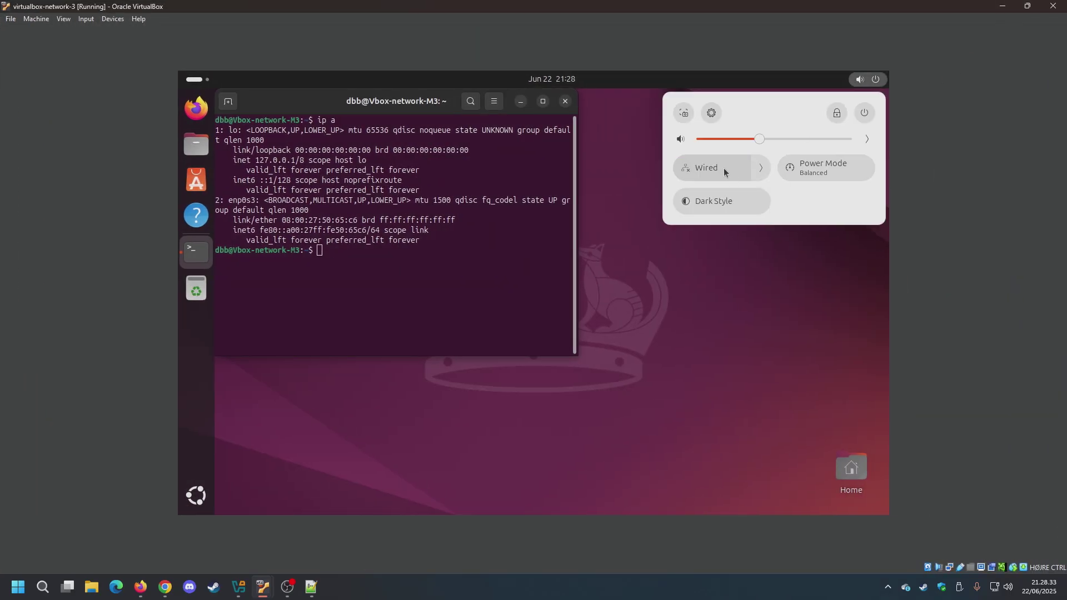
click(1028, 7)
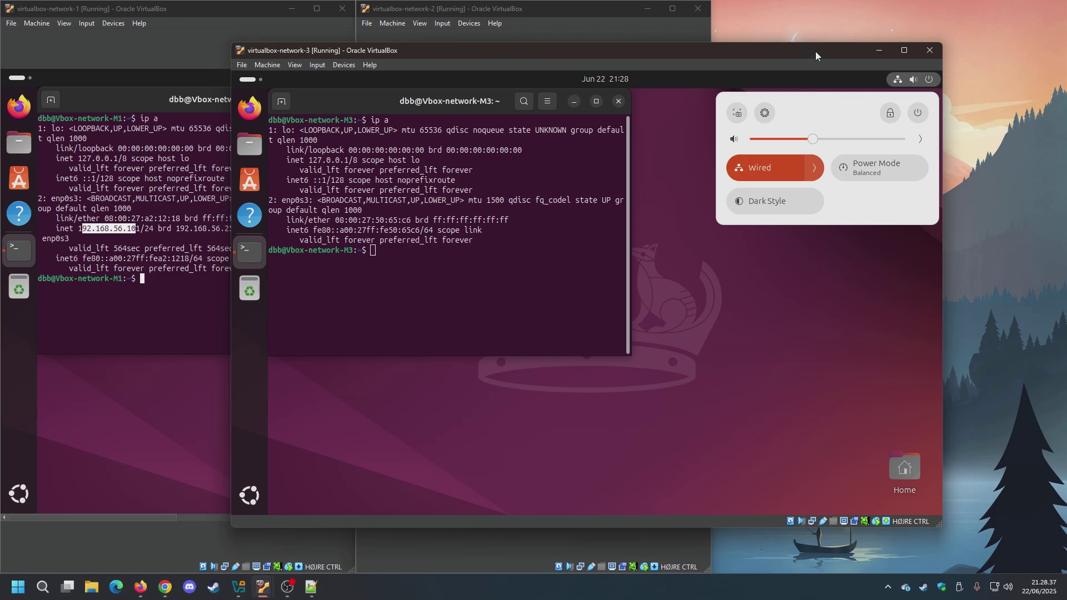
drag(664, 55, 705, 37)
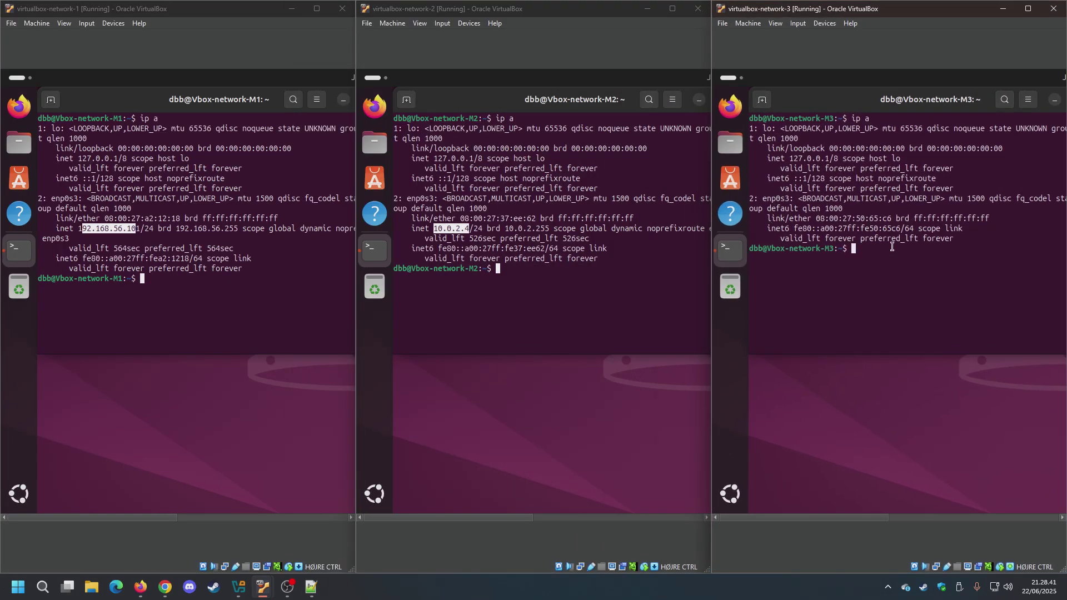
Clear the virtualbox-network-3 terminal, rerun ip a, and highlight the enp0s3 IPv4 addresses of virtualbox-network-3 and virtualbox-network-1.
text(clear)
key(Return)
text(ip a)
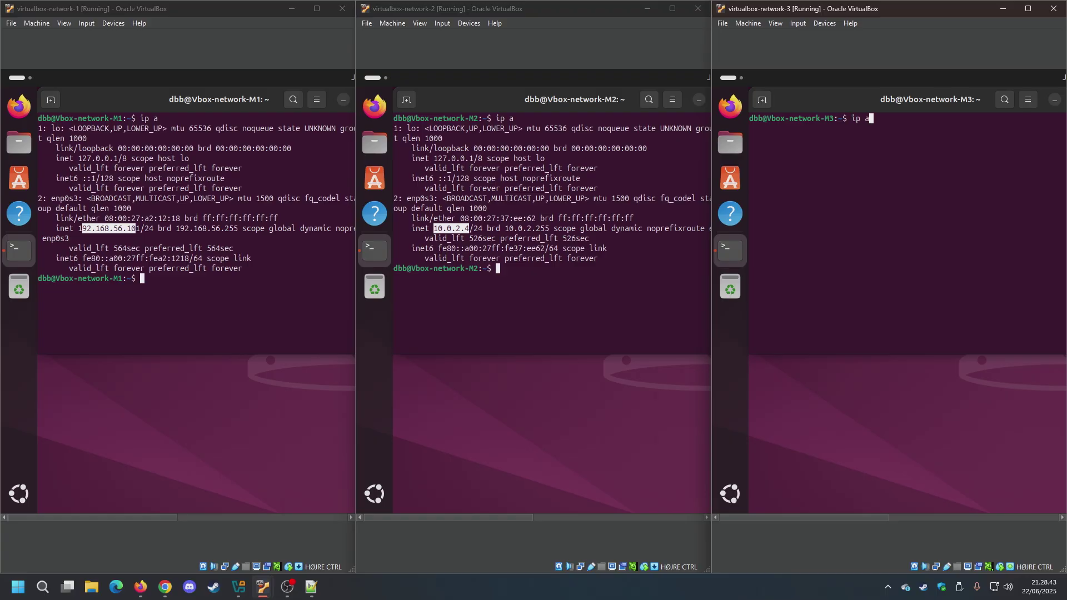
key(Return)
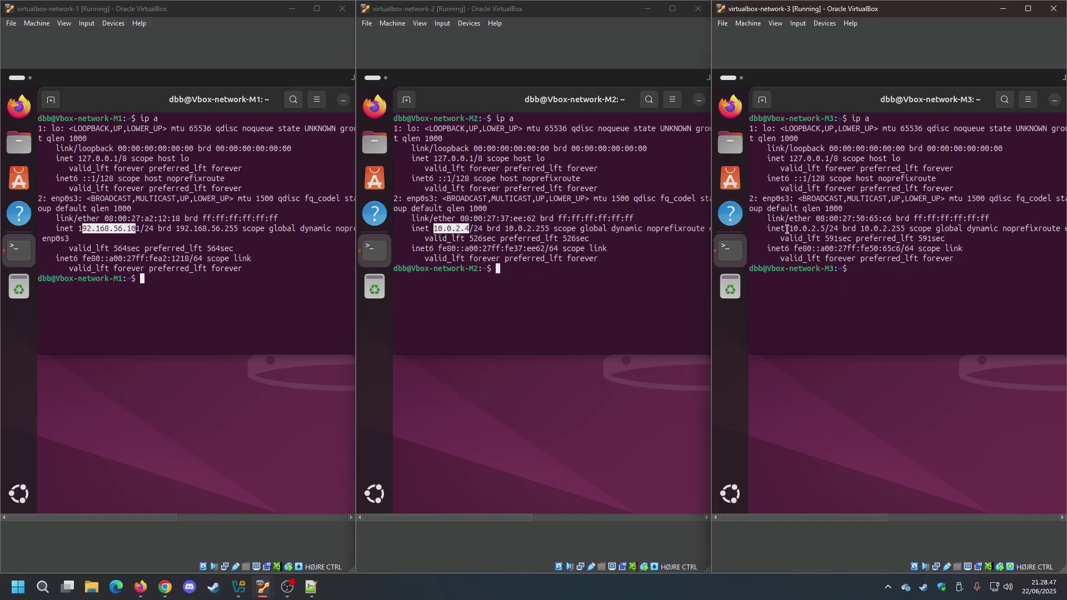
mouse_move(794, 228)
mouse_down()
mouse_move(822, 228)
mouse_move(788, 229)
mouse_up()
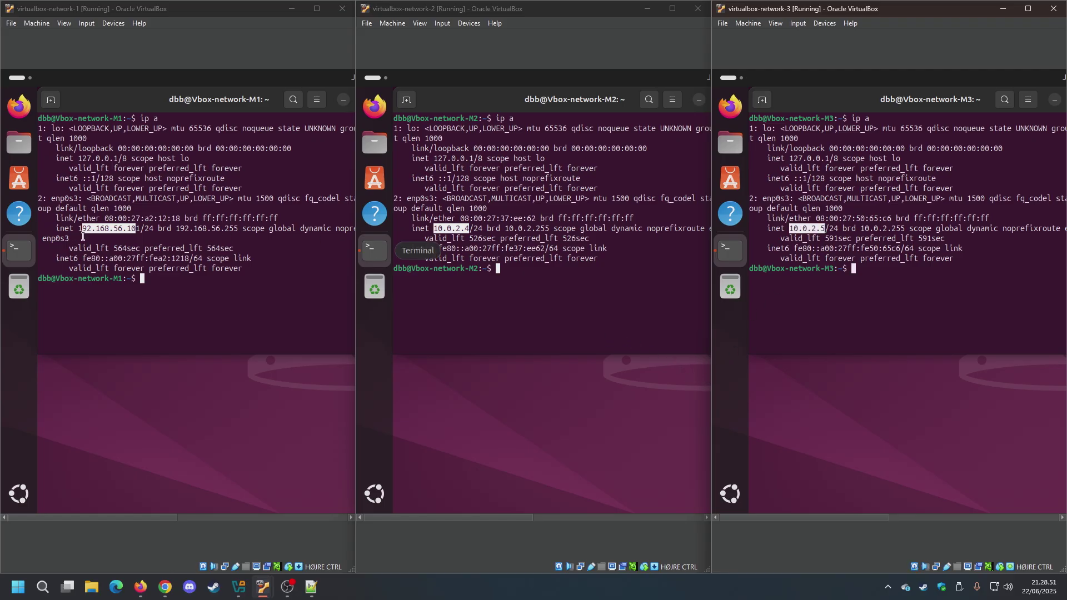
drag(78, 229, 140, 229)
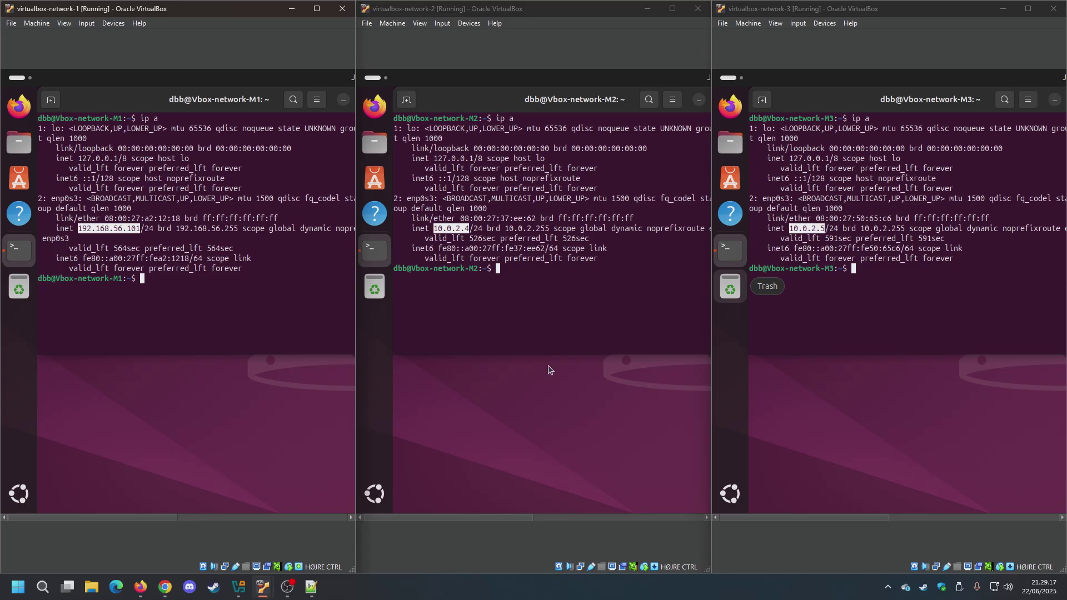
Ping 10.0.2.5 from the virtualbox-network-2 terminal, stop it after several replies and check the packet statistics.
click(584, 313)
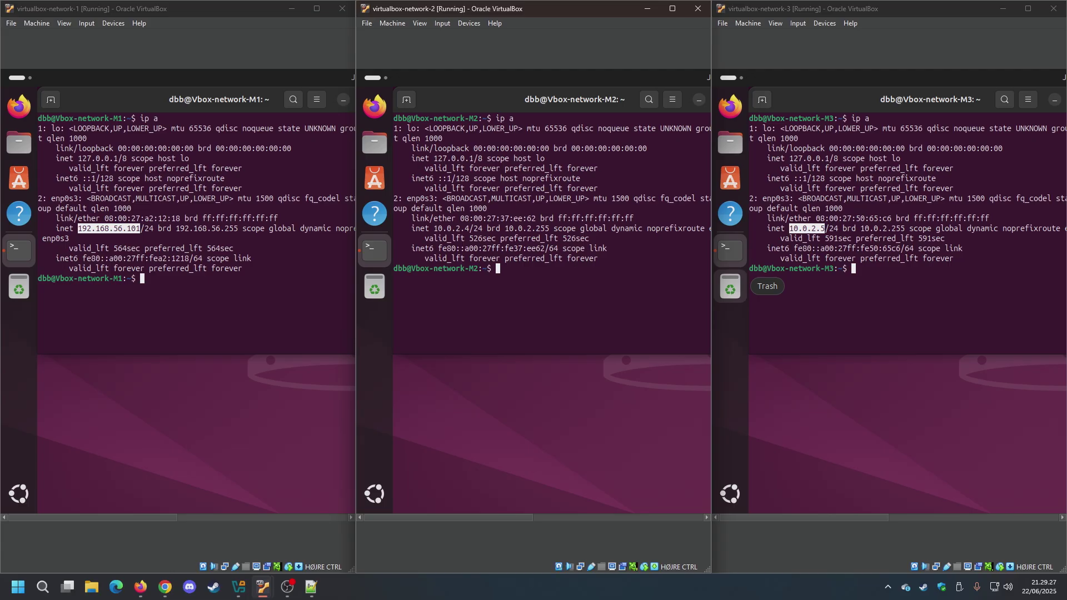
text(ping )
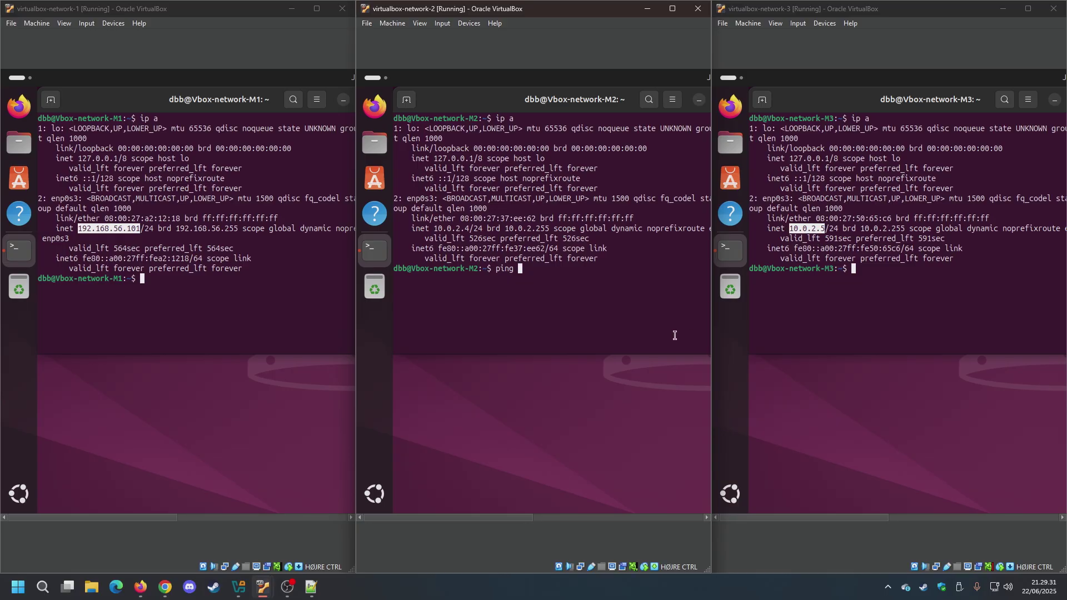
text(10.0.2.5)
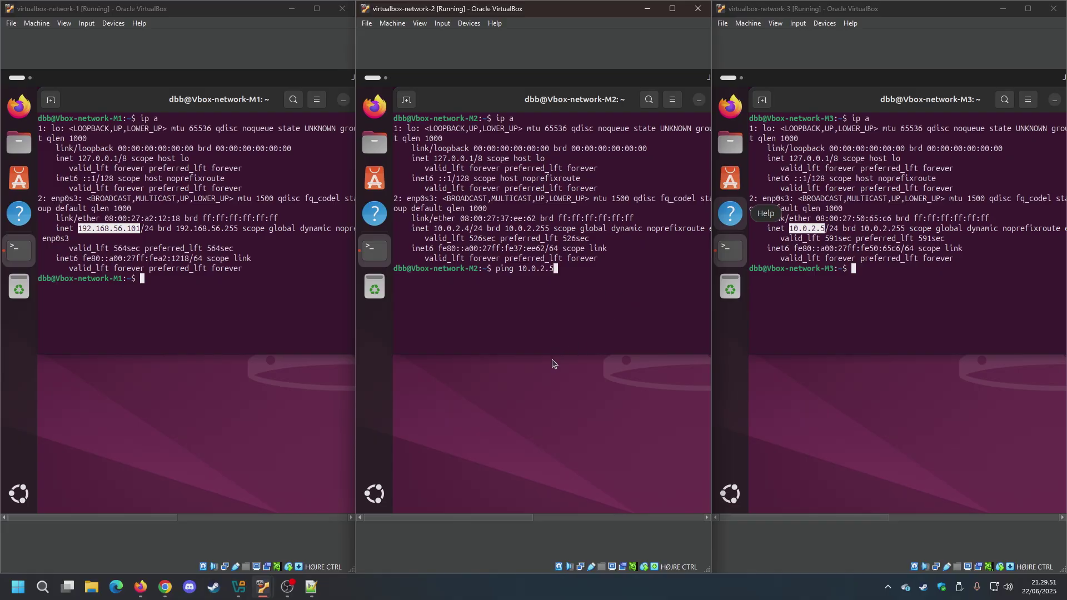
key(Return)
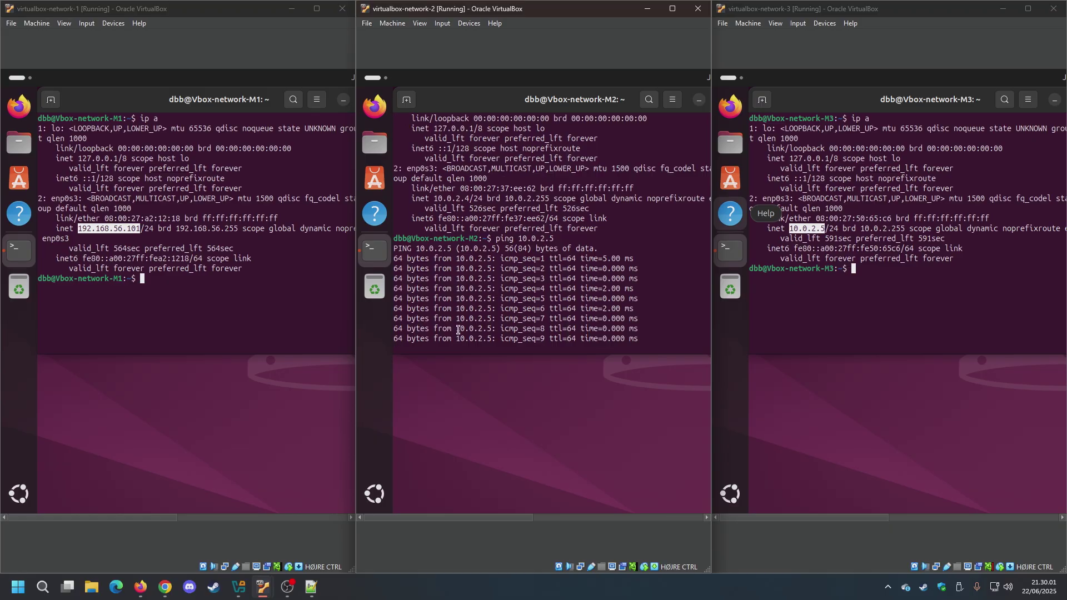
drag(460, 329, 486, 329)
click(682, 303)
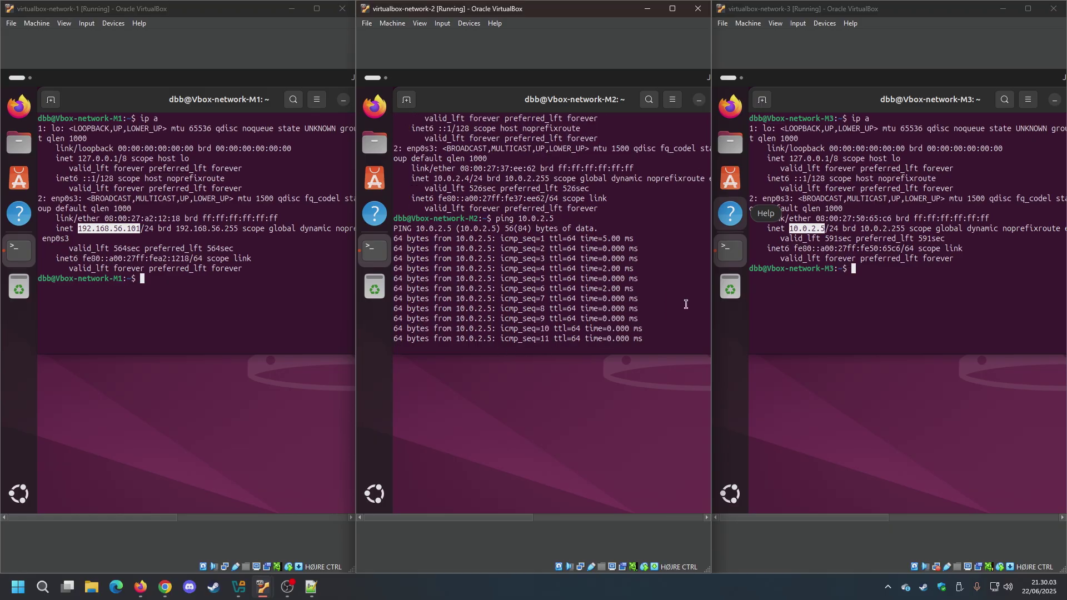
key(ctrl+c)
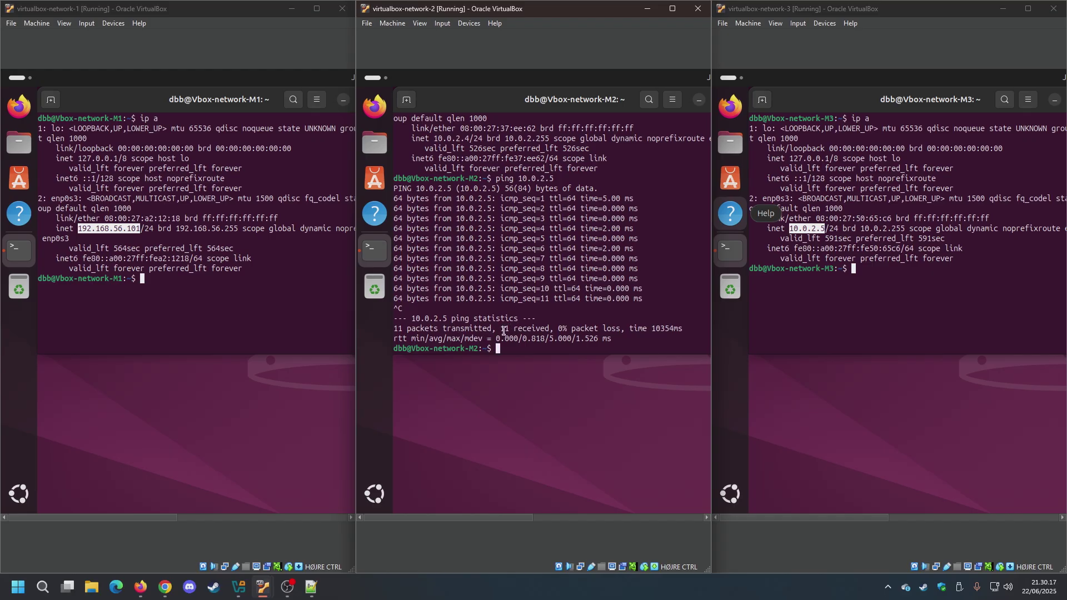
drag(504, 330, 548, 329)
click(563, 324)
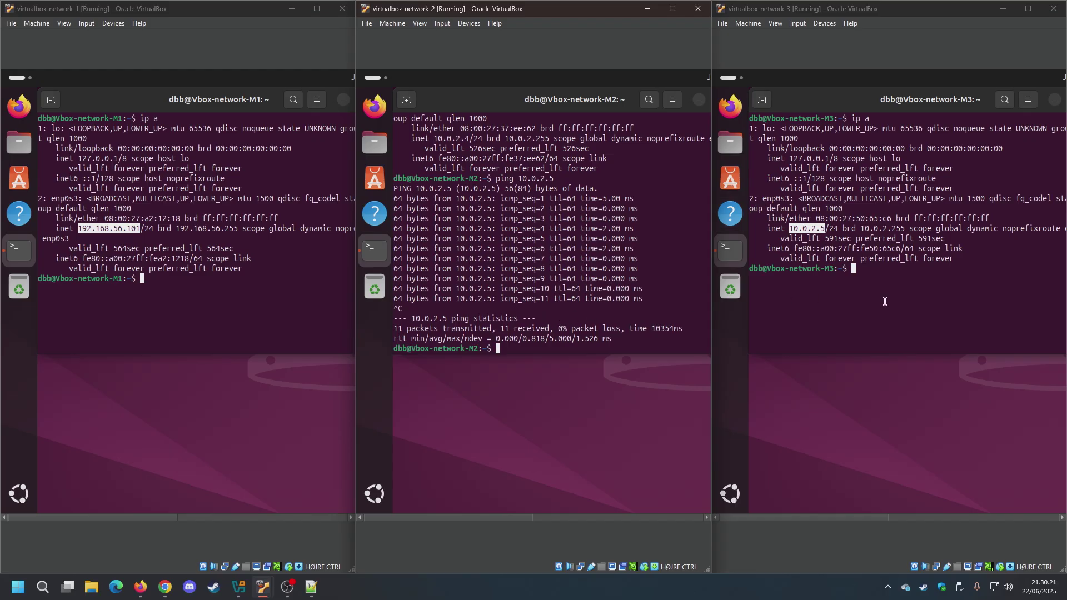
Ping 192.168.56.101 from the virtualbox-network-3 terminal and stop it after several replies.
click(904, 293)
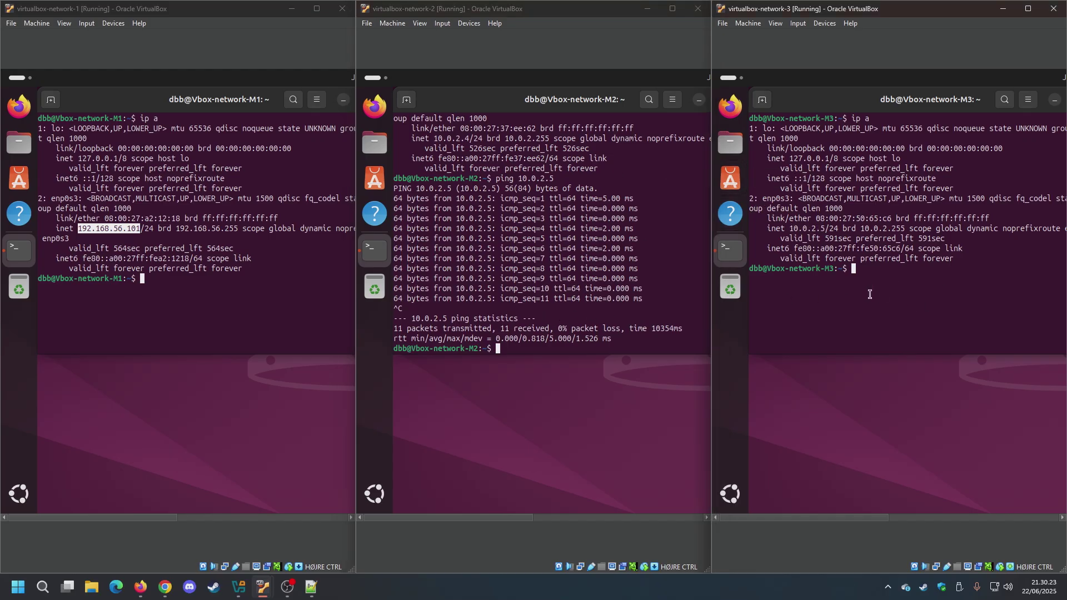
click(688, 327)
click(853, 321)
text(ping 192.168.56.101)
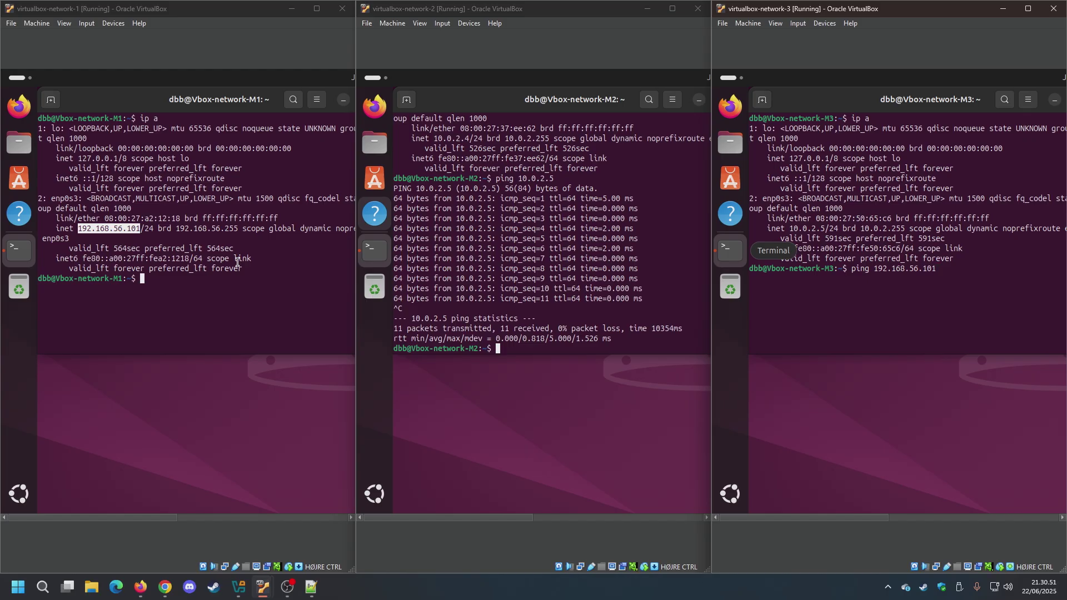
key(Return)
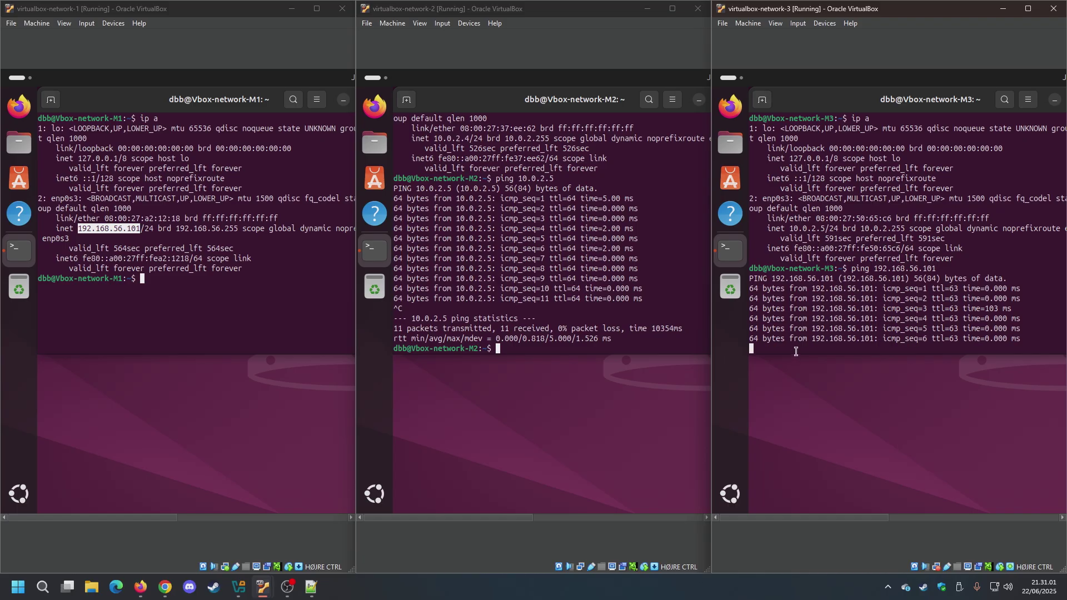
key(ctrl+c)
Try to ping 10.0.2.5 from the virtualbox-network-1 terminal.
click(278, 316)
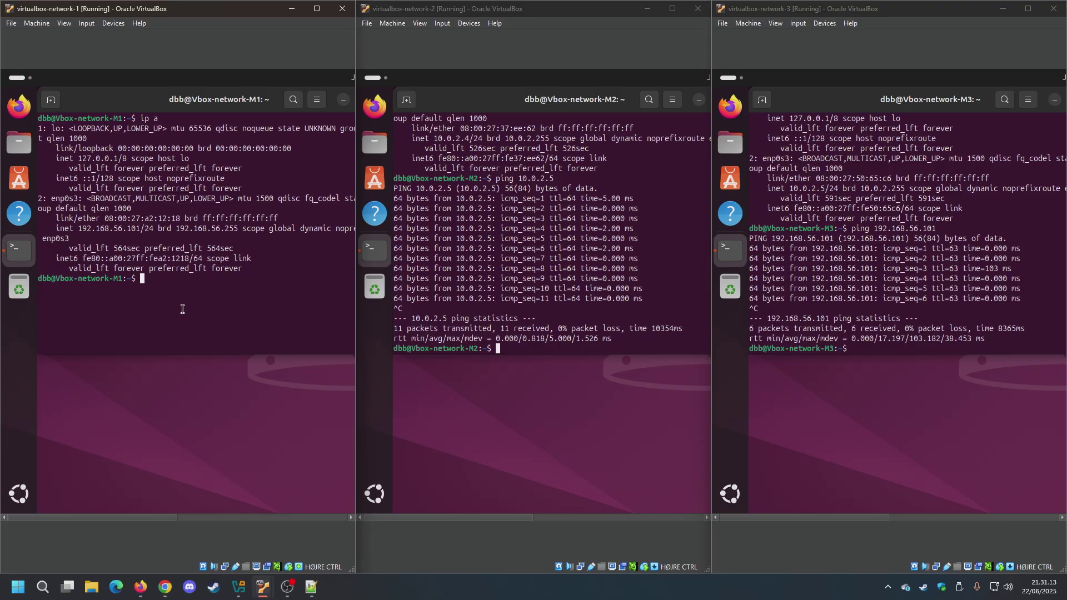
click(913, 321)
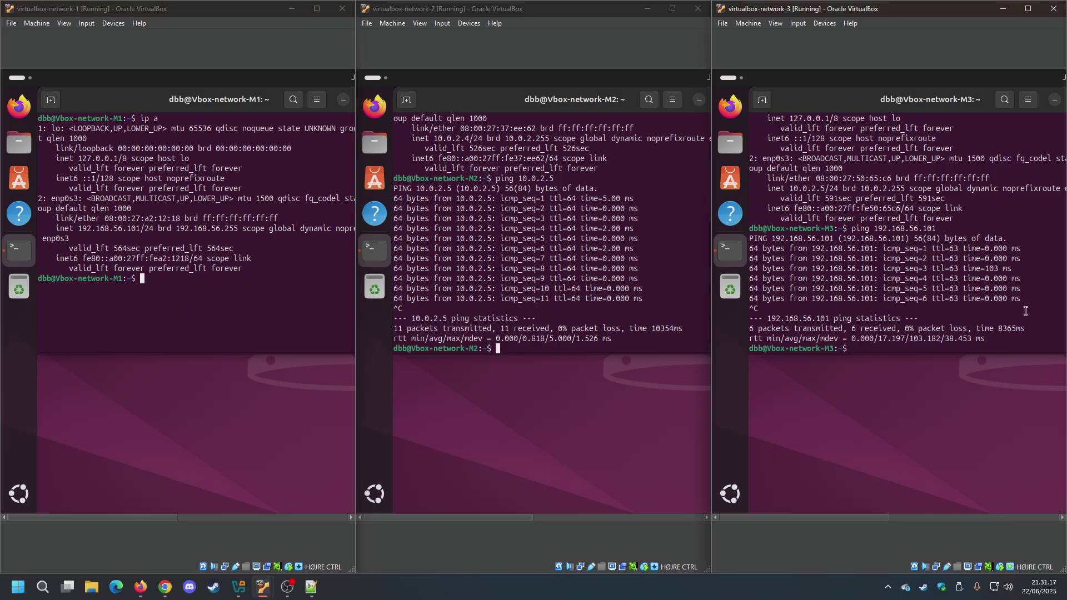
click(272, 320)
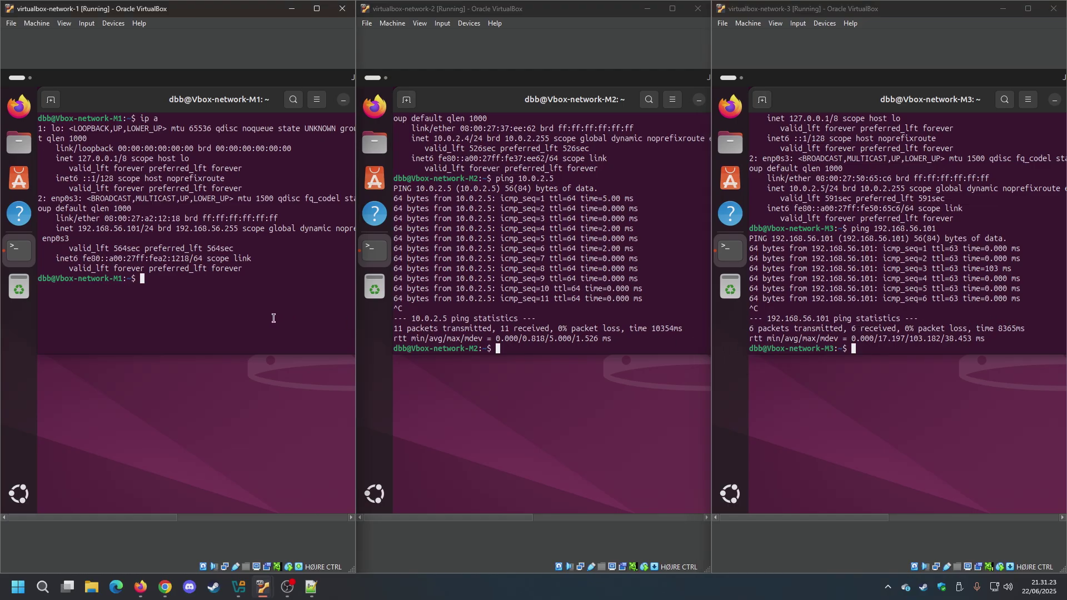
text(ping 10.0.2.5)
key(Return)
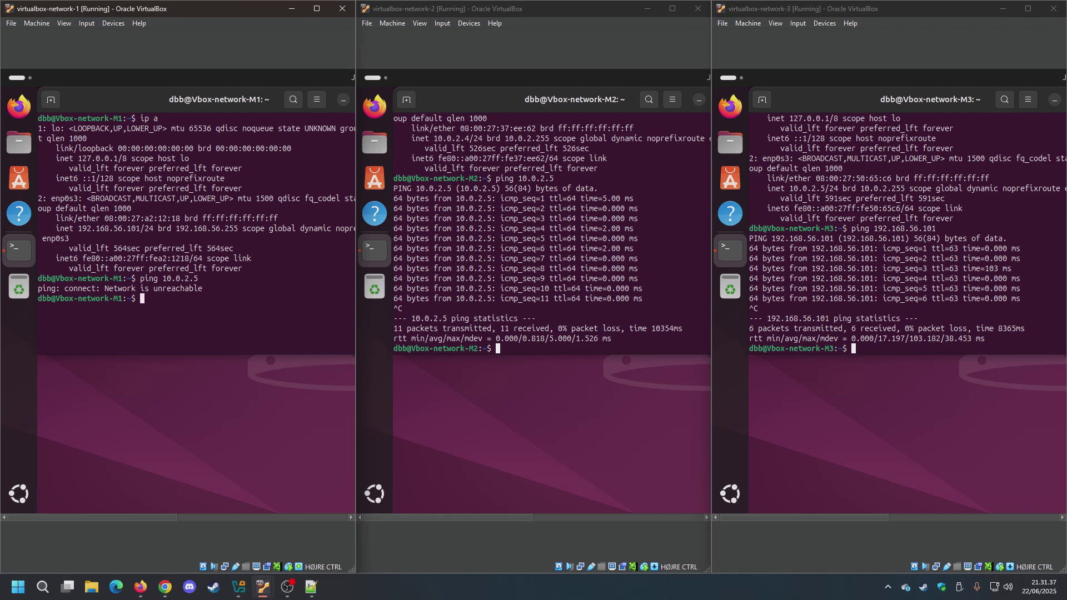
drag(945, 320, 925, 219)
click(925, 236)
drag(556, 284, 523, 226)
click(523, 242)
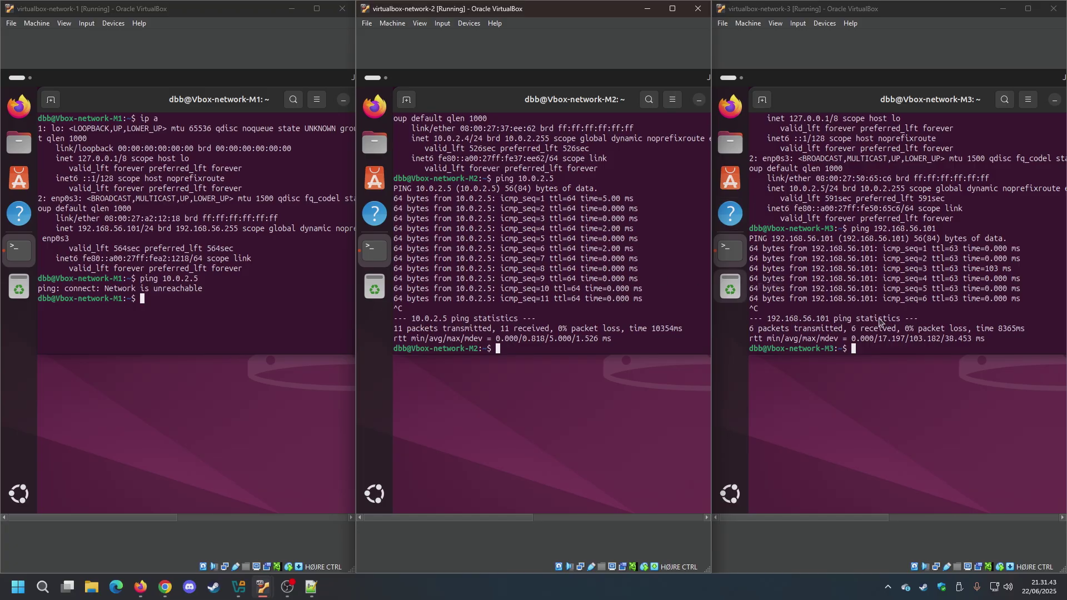
click(263, 320)
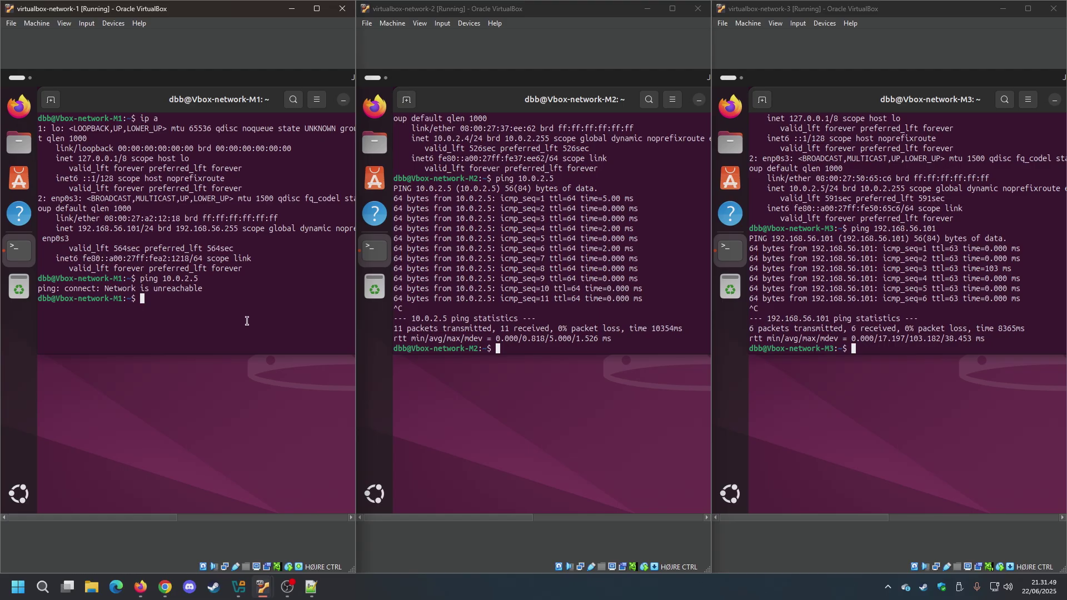
click(914, 289)
Ping 192.168.56.101 from the virtualbox-network-2 terminal and stop it after a few replies.
click(582, 284)
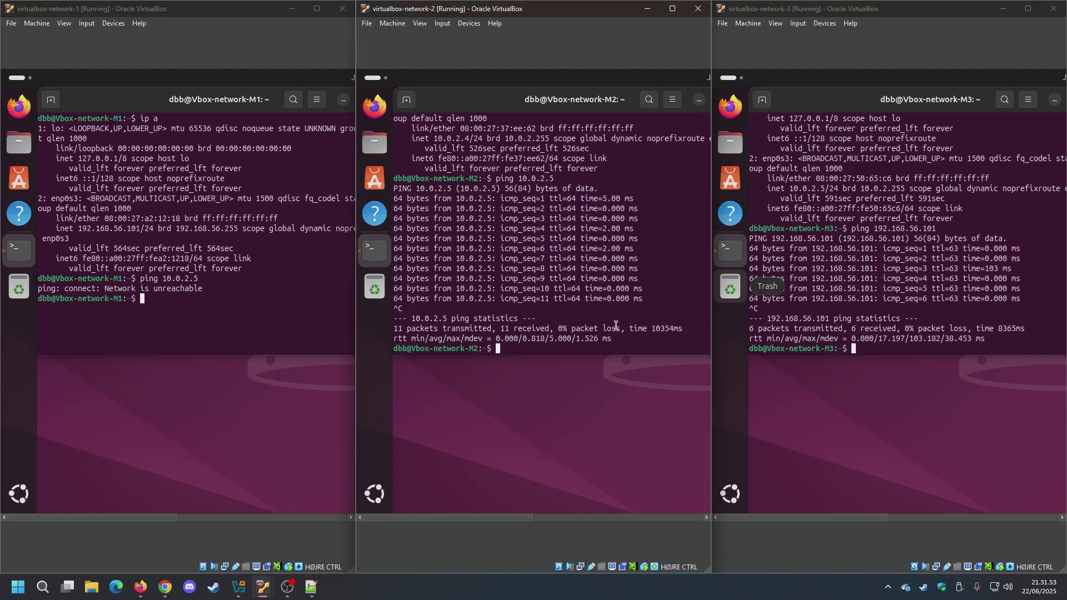
text(ping 192.168.56.101)
key(Return)
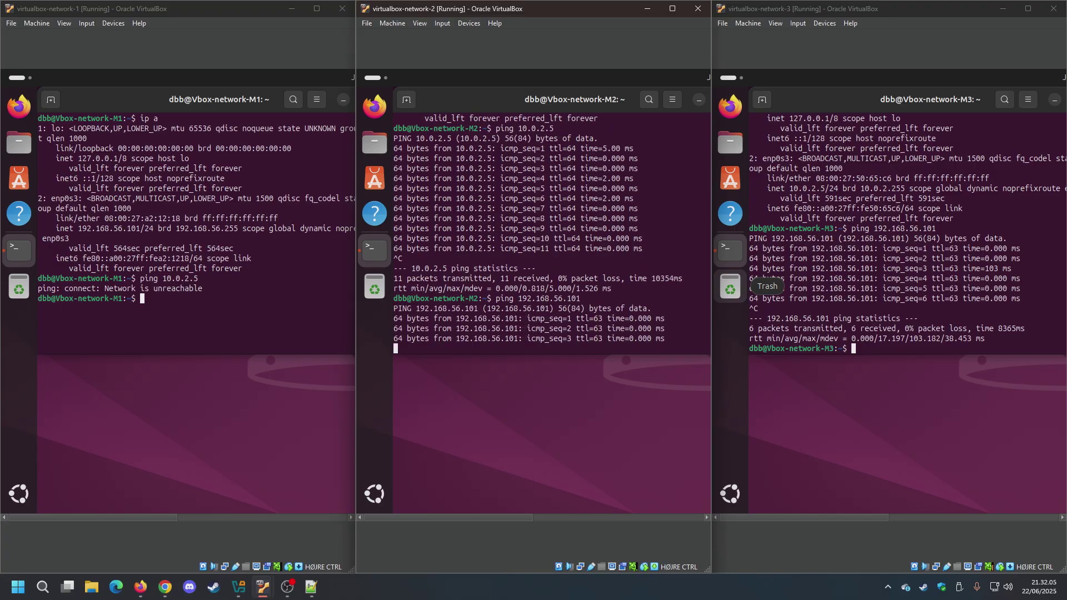
key(ctrl+c)
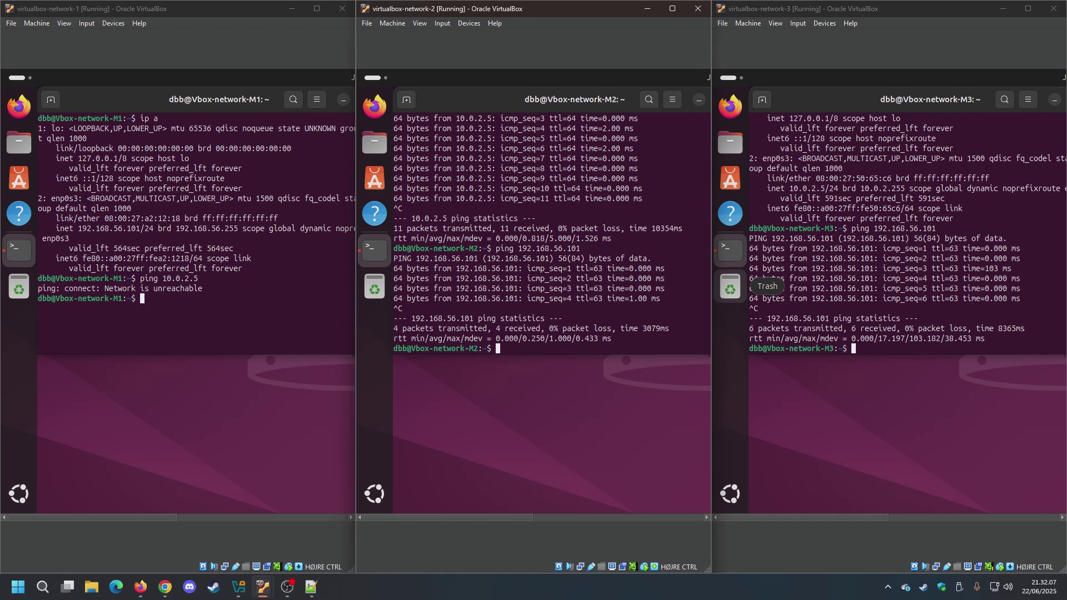
Compare the ping outputs in the terminals of all three virtual machines.
click(223, 304)
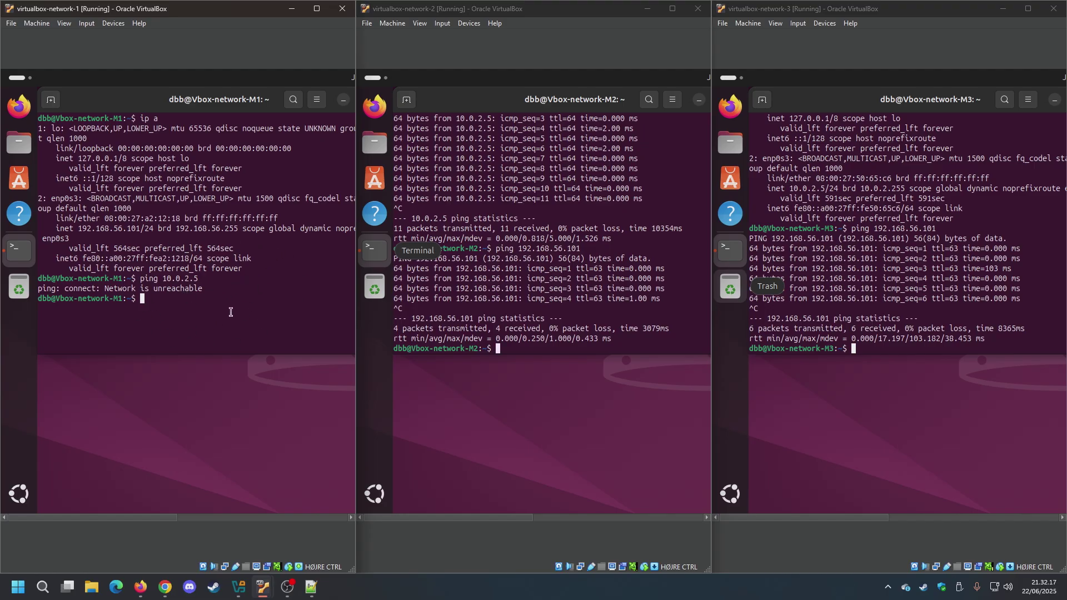
click(881, 393)
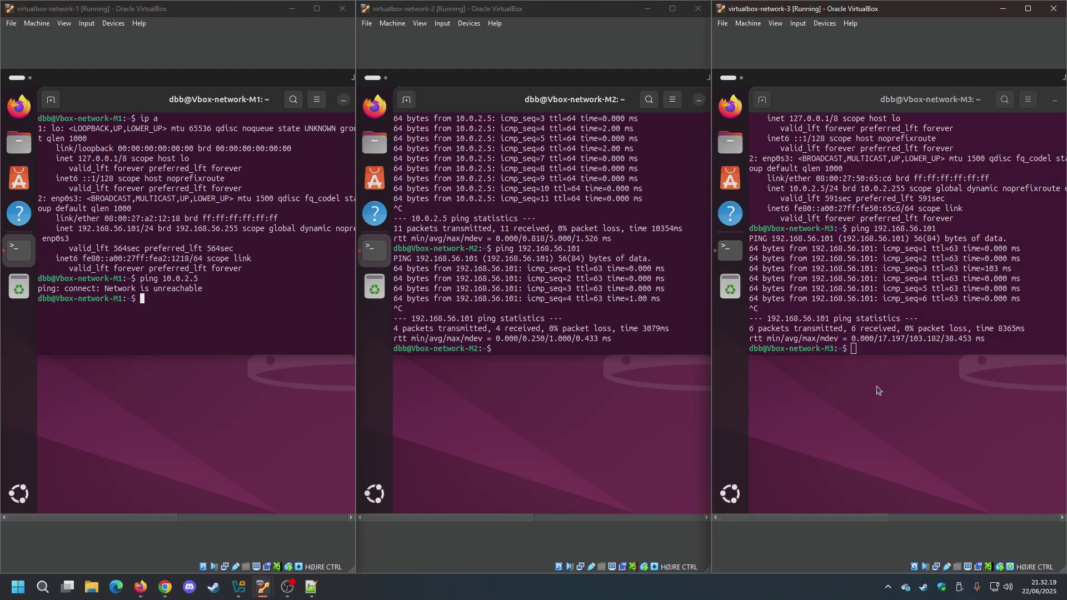
click(645, 411)
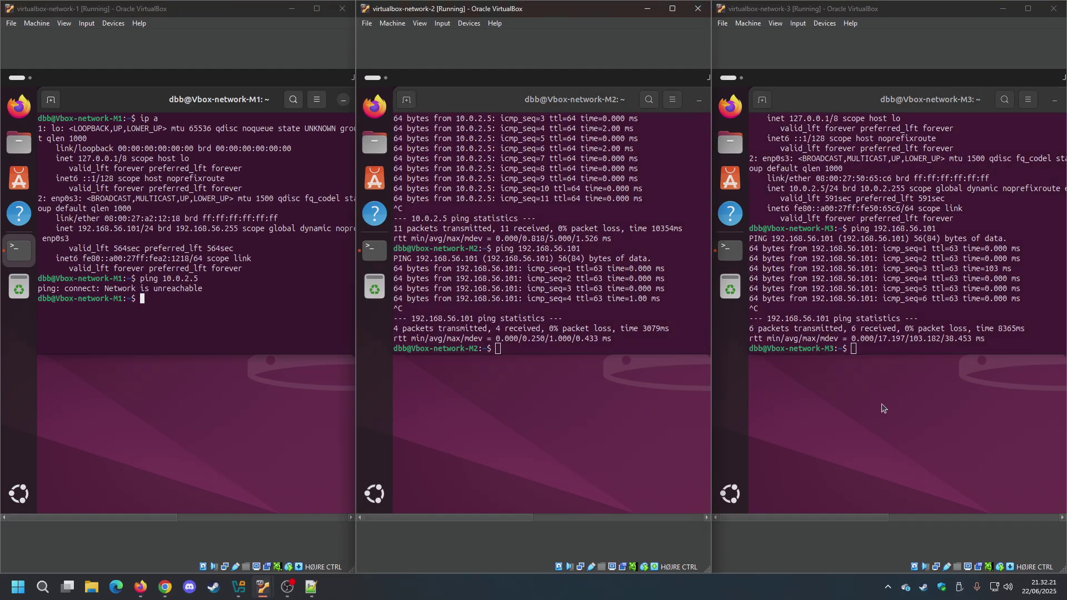
drag(883, 409, 806, 368)
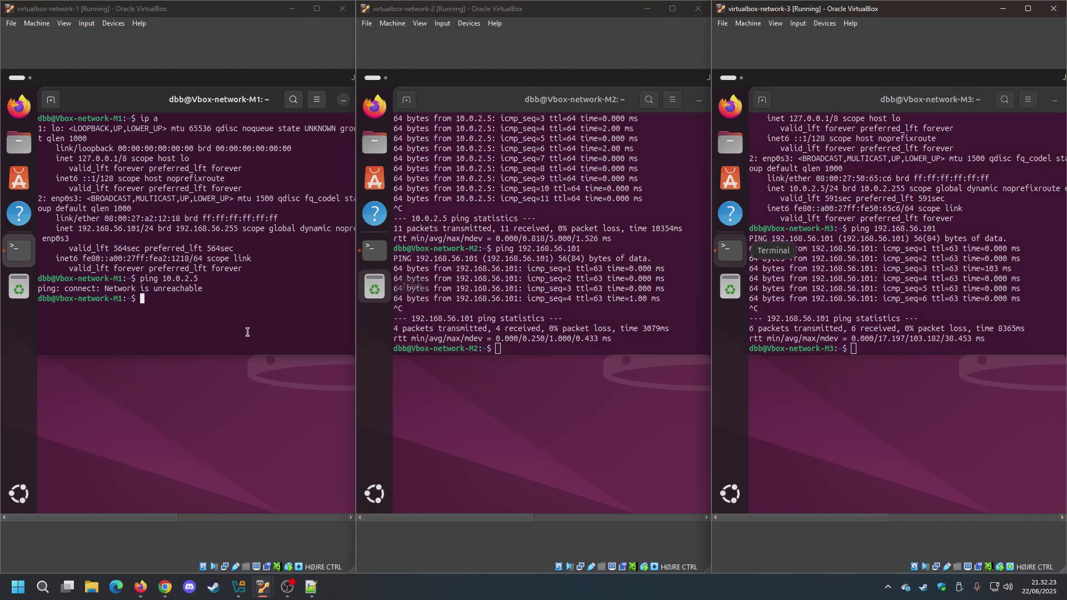
drag(218, 332, 52, 157)
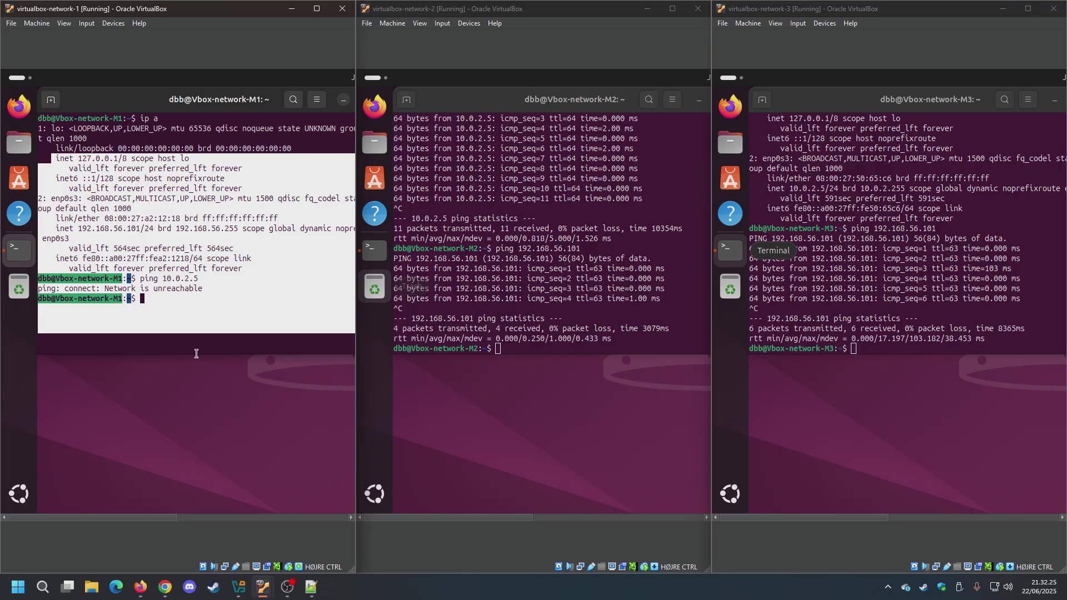
click(211, 317)
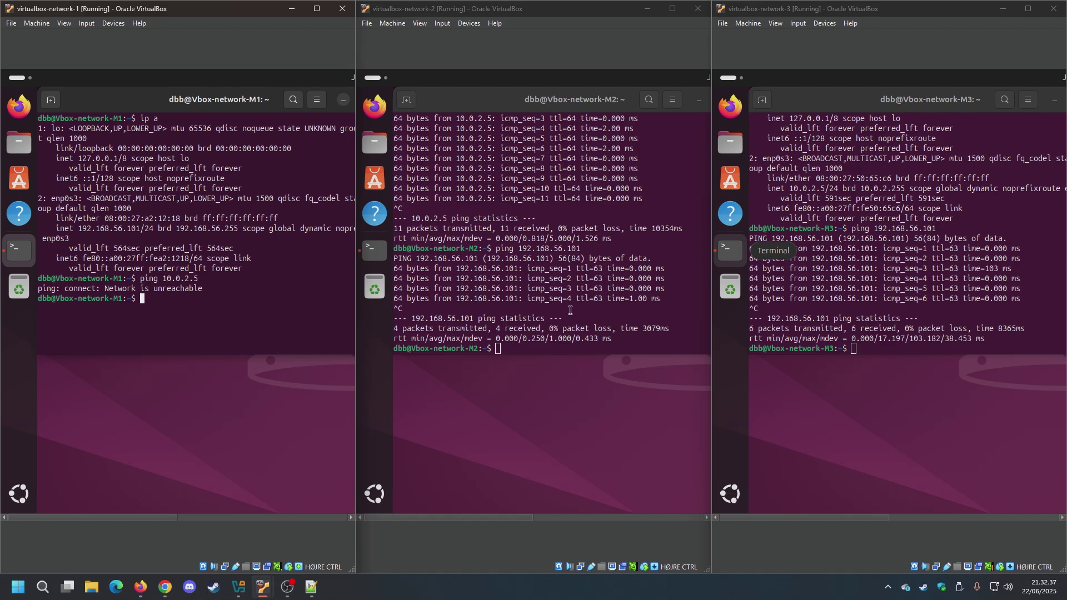
click(620, 317)
click(889, 320)
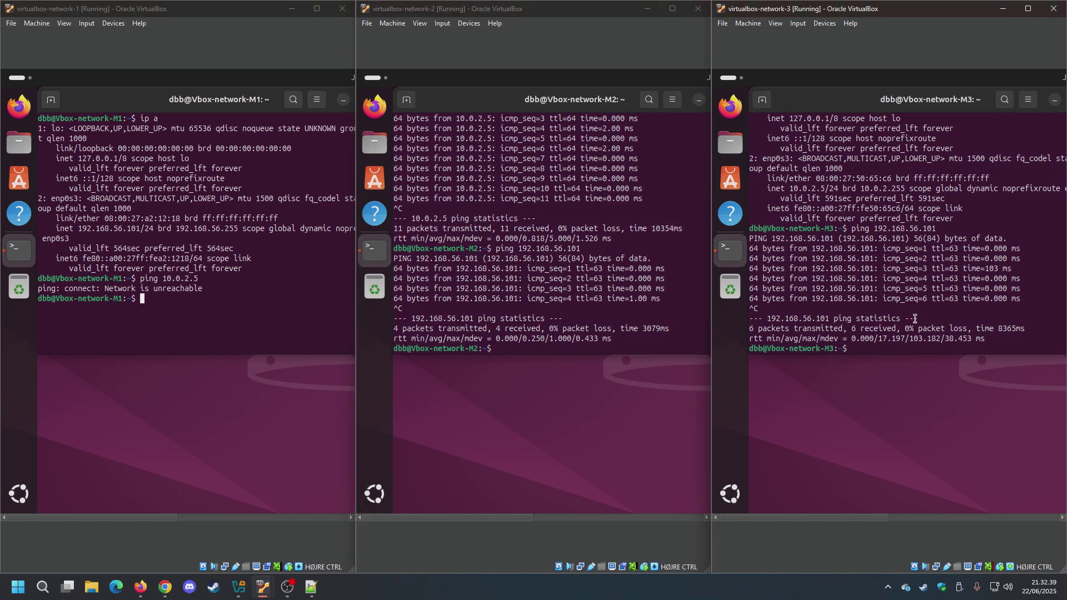
click(698, 316)
click(177, 312)
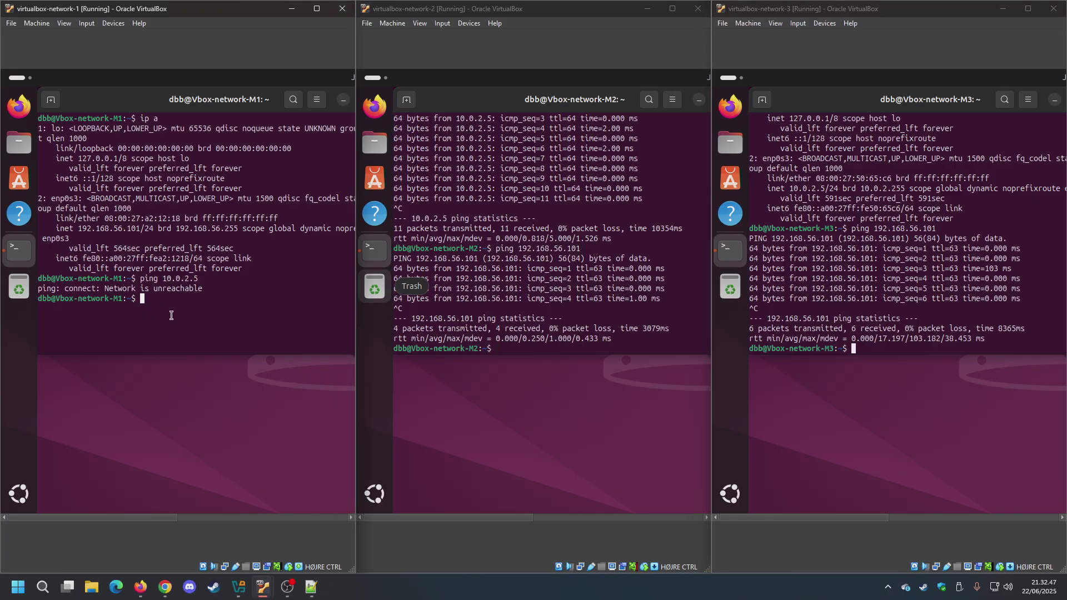
drag(173, 311, 115, 247)
click(157, 311)
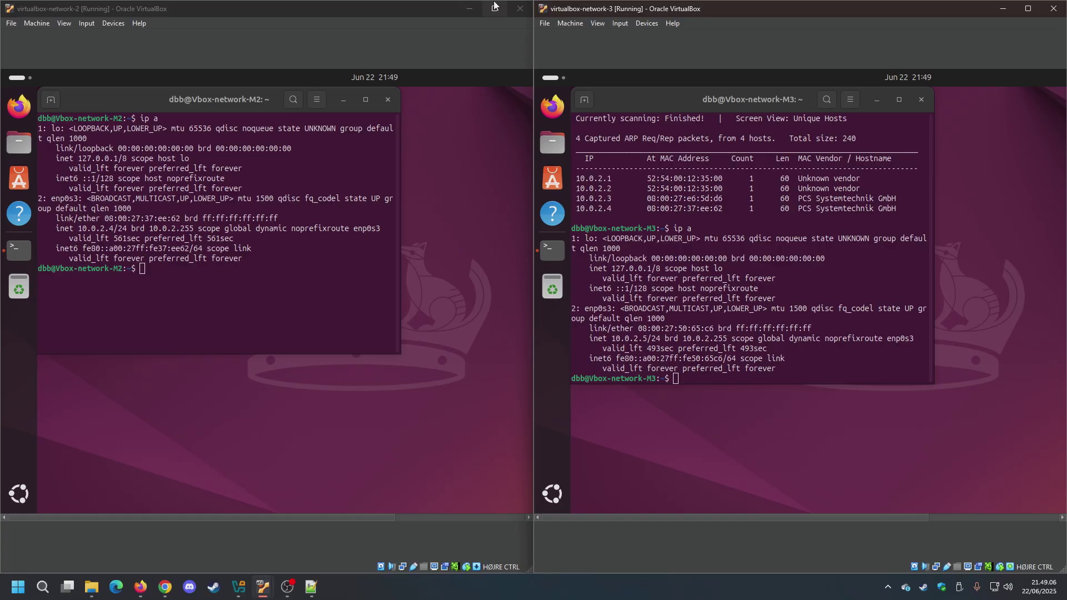
Power off virtualbox-network-3 and shut down virtualbox-network-2.
click(1054, 8)
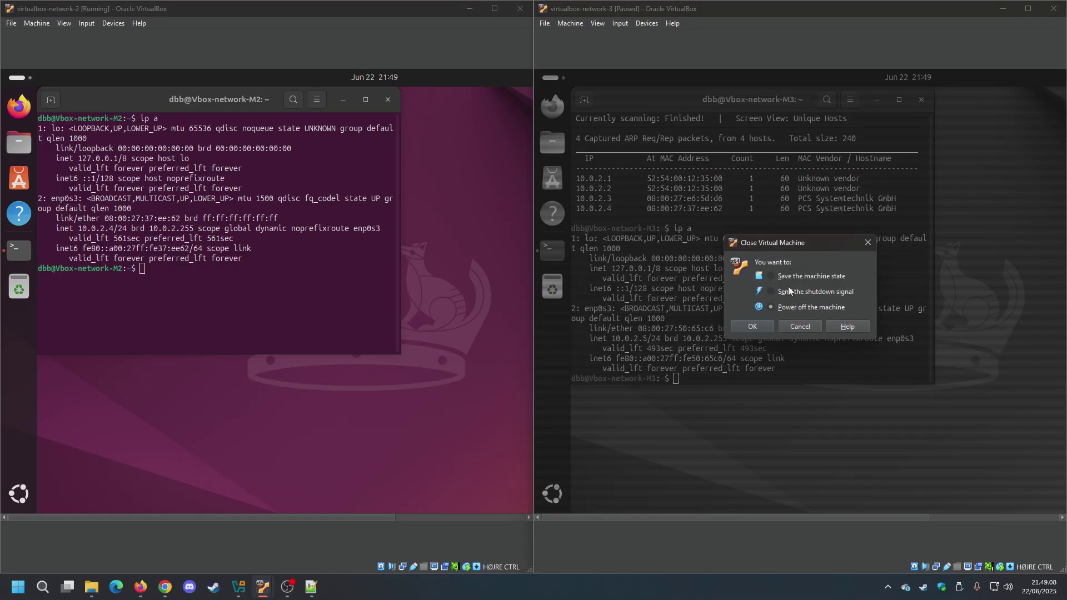
click(753, 326)
click(520, 8)
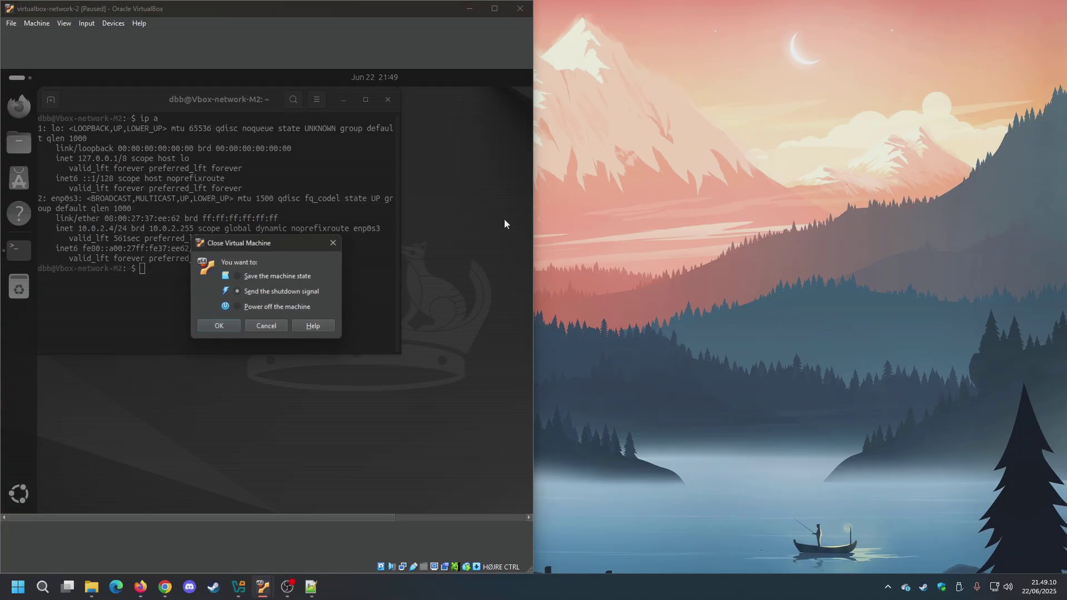
click(225, 332)
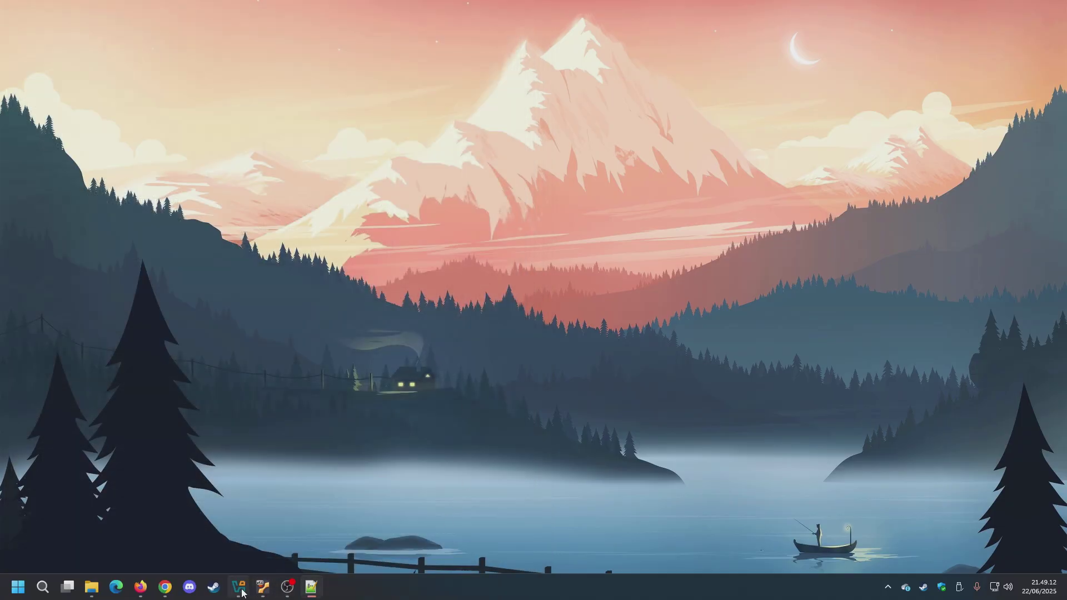
Power off the virtualbox-network-1 virtual machine.
click(263, 587)
click(1055, 8)
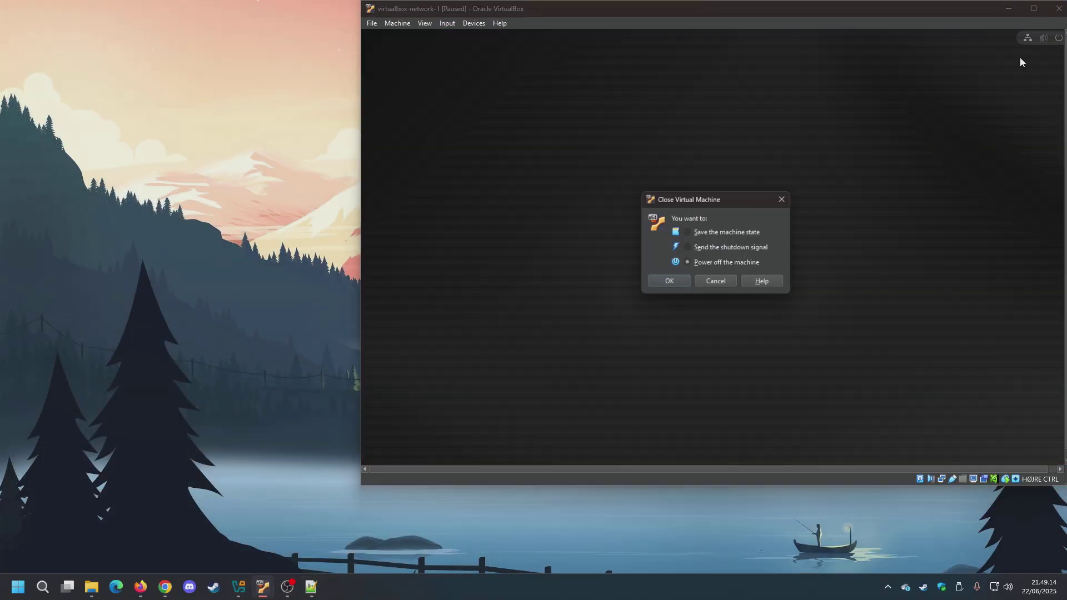
click(680, 279)
Switch to Oracle VirtualBox Manager and open the network settings of the kali machine.
click(239, 587)
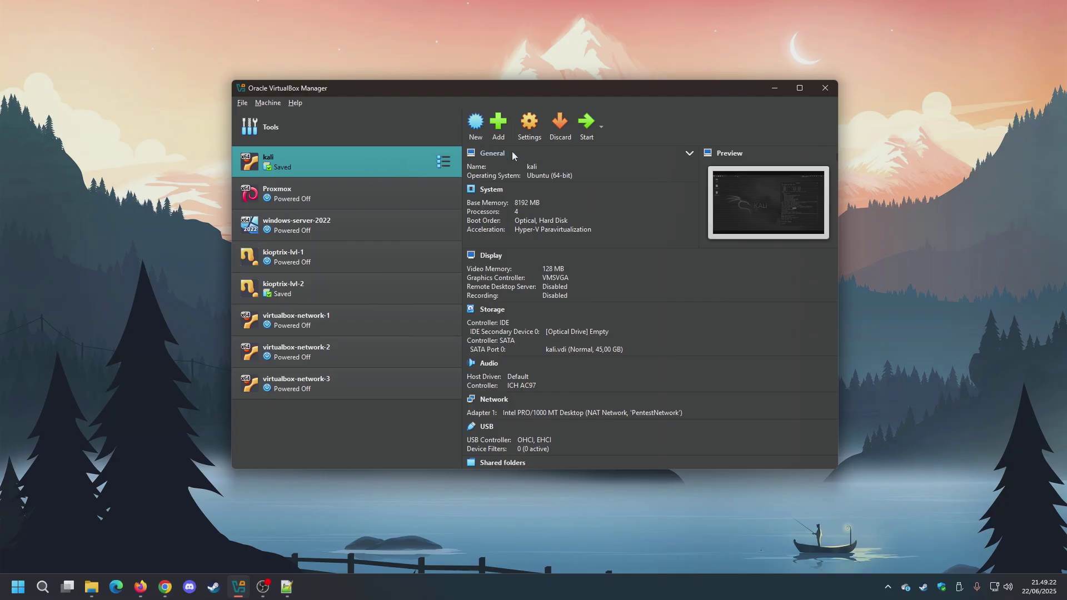
click(529, 125)
click(710, 151)
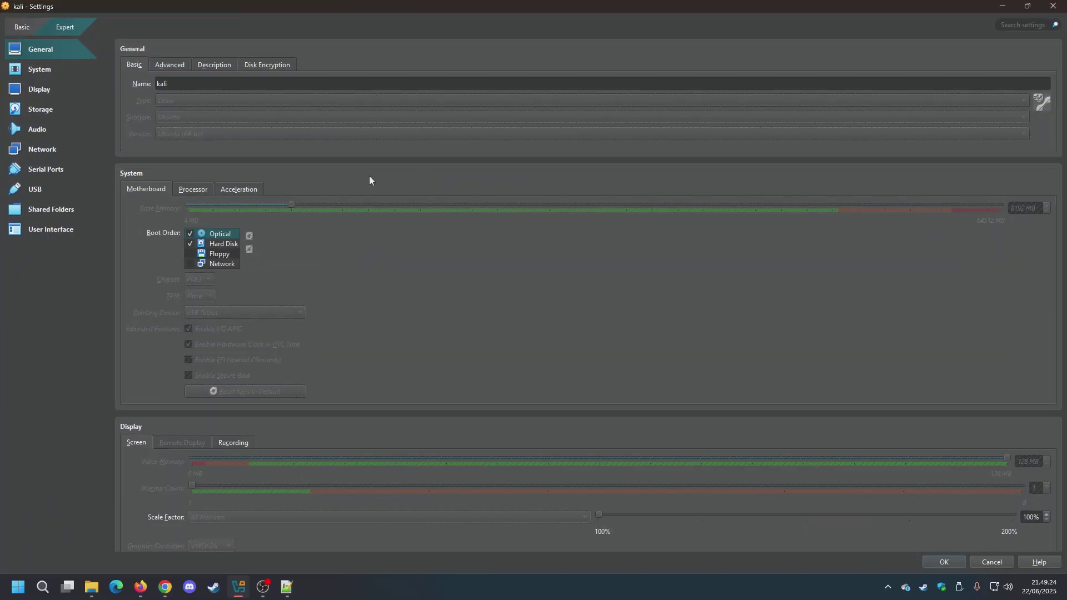
click(52, 151)
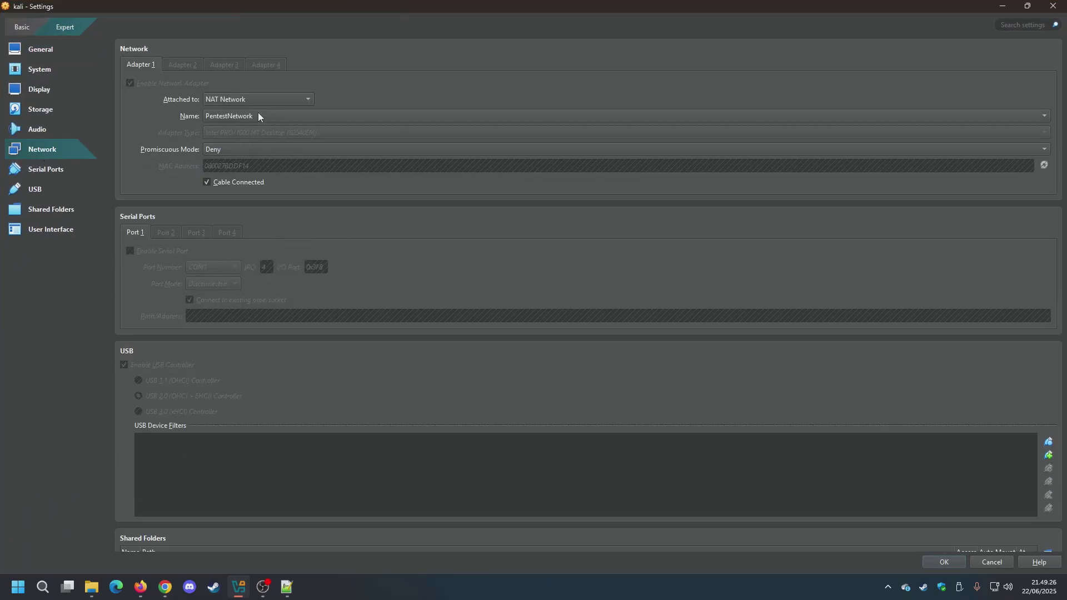
Examine the available attachment types for Adapter 1 of the kali machine without changing its NAT Network selection.
click(258, 100)
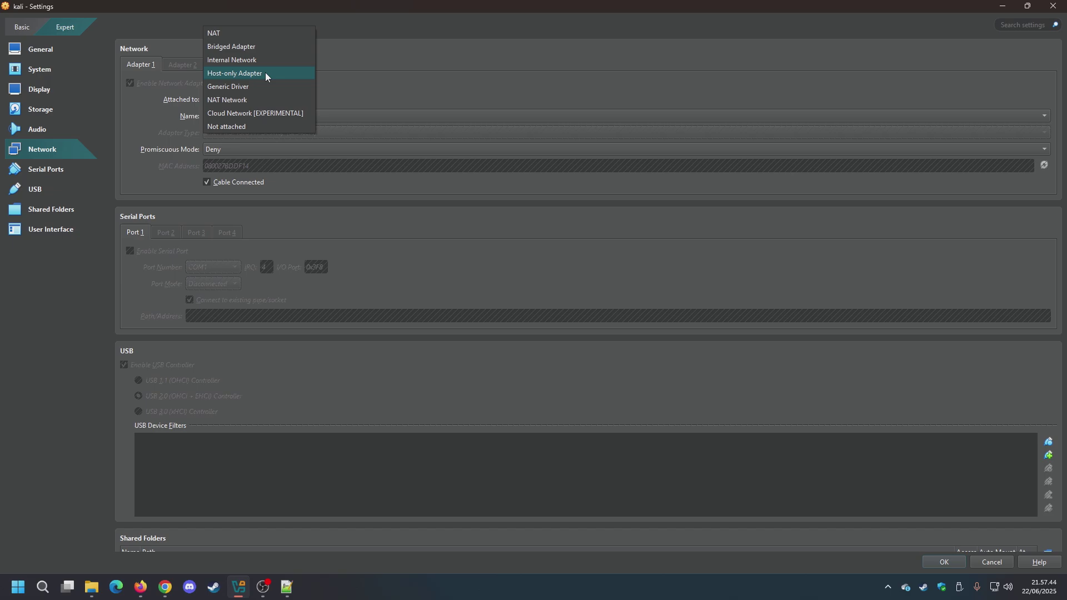
click(372, 39)
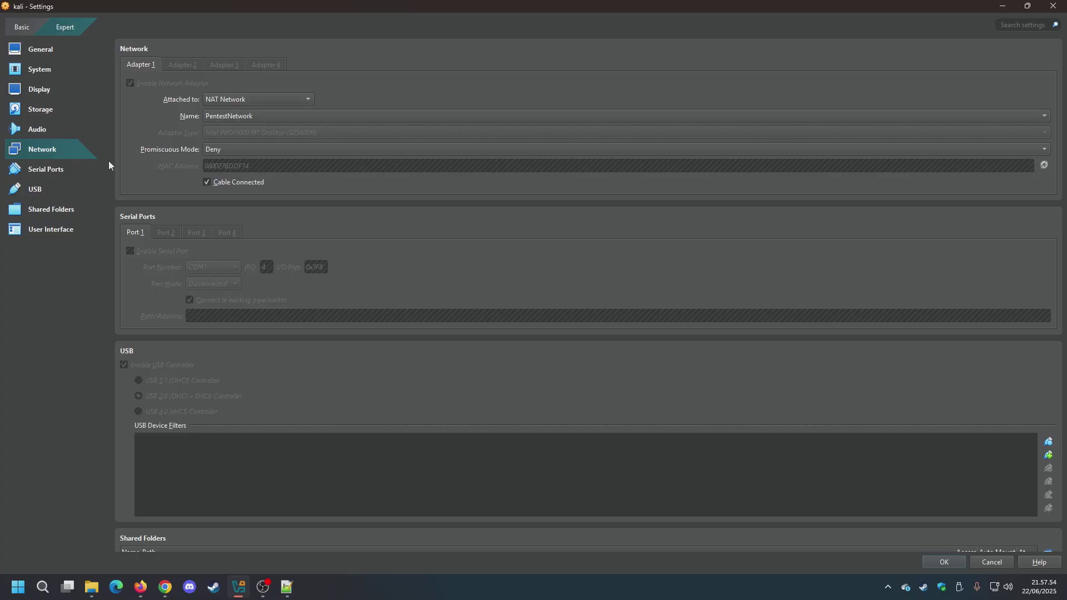
click(233, 99)
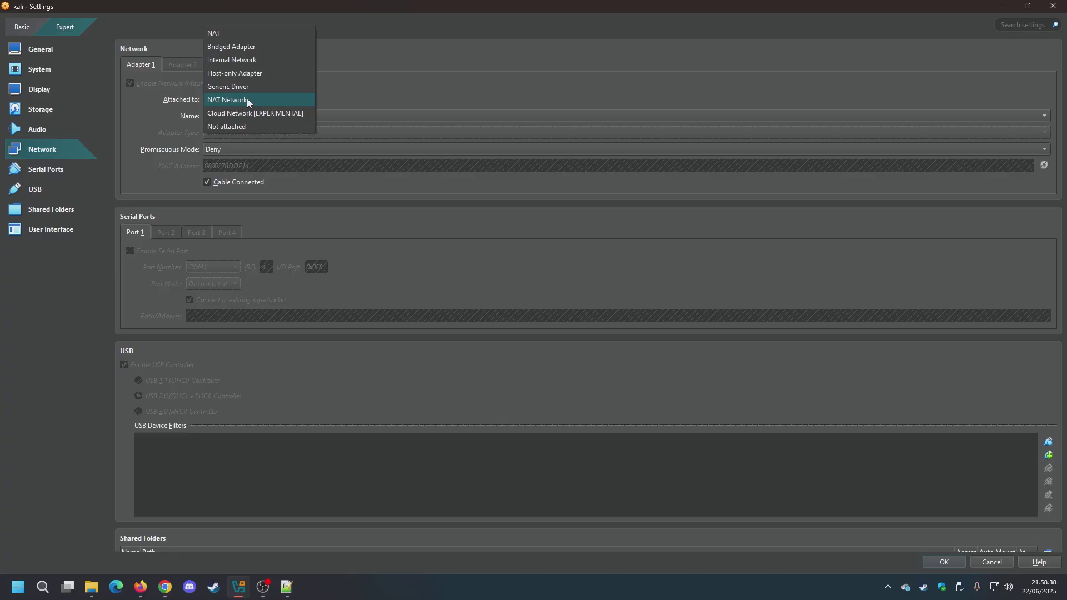
key(Down)
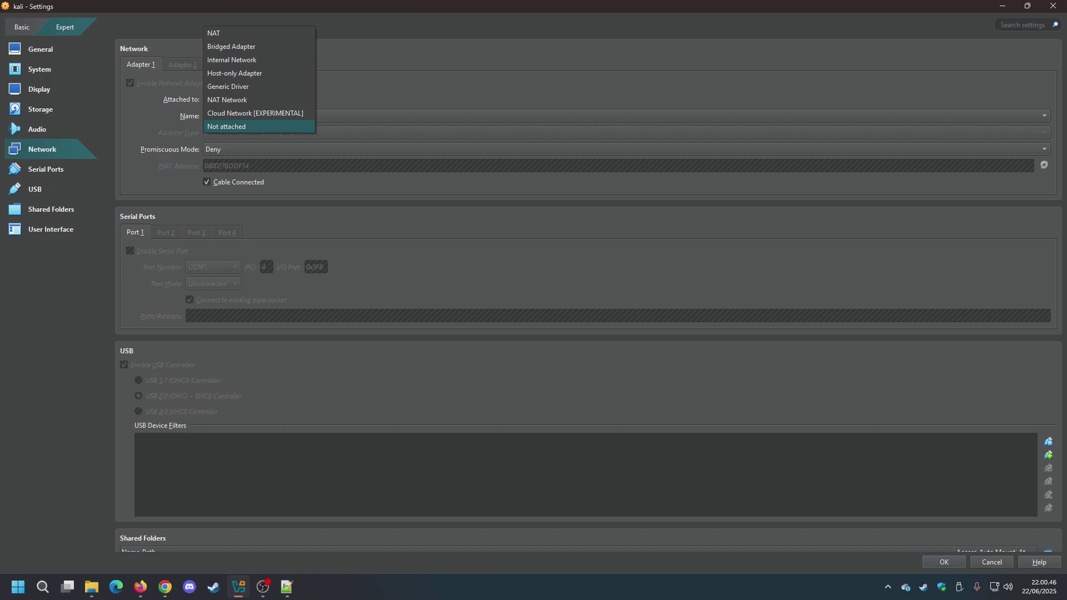
key(alt+Tab)
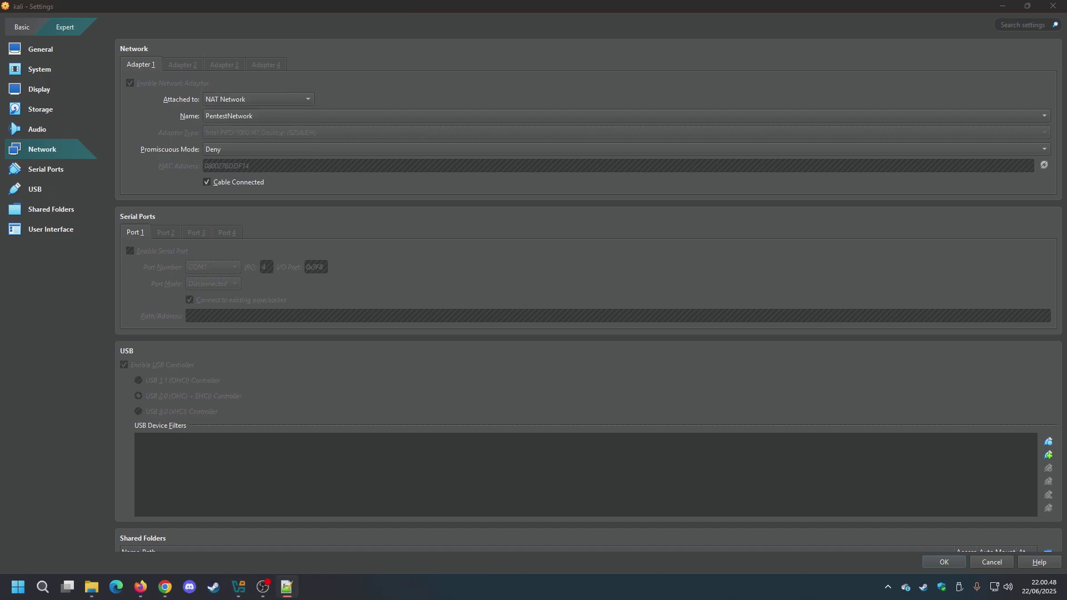